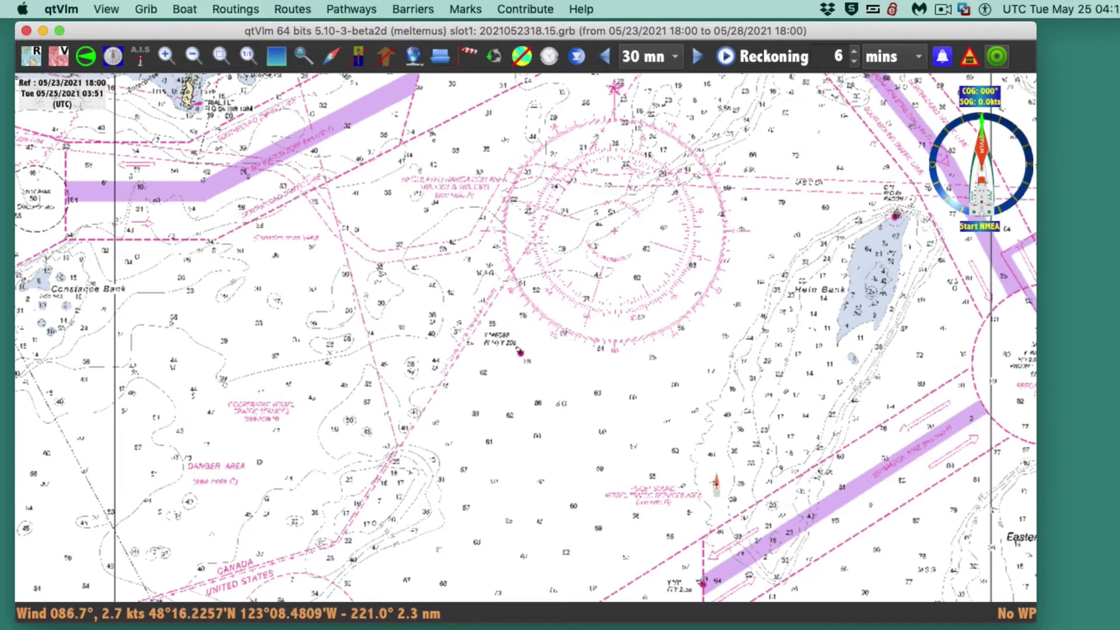
# - Show the practice notes' Current sailing section and move the TextEdit window to the right edge
pyautogui.click(537, 619)
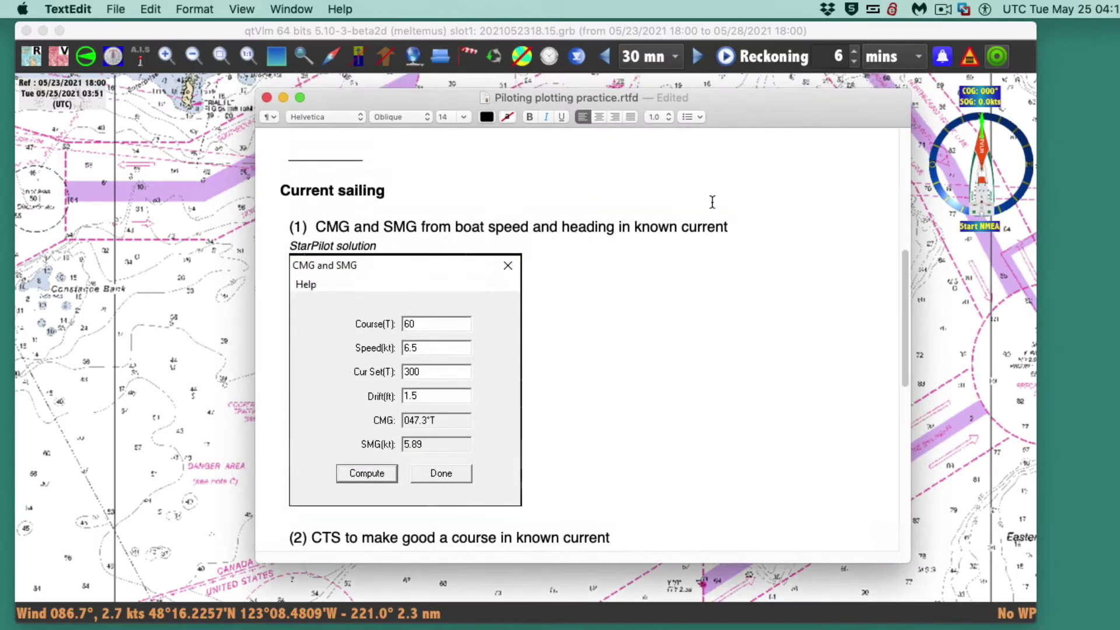
pyautogui.scroll(3, 695, 320)
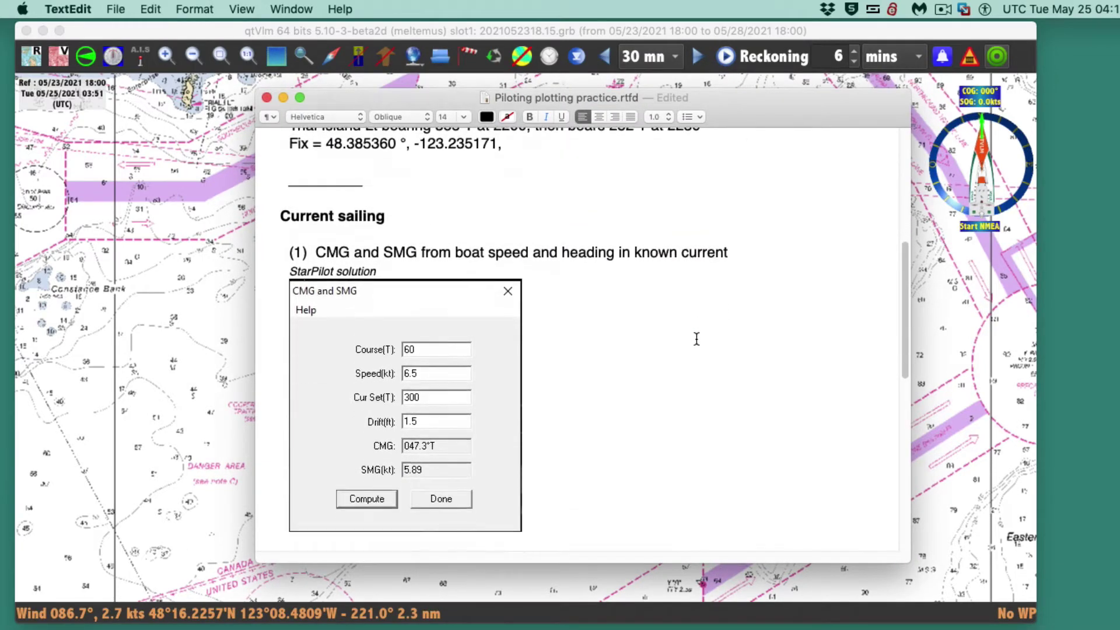
pyautogui.scroll(-2, 696, 338)
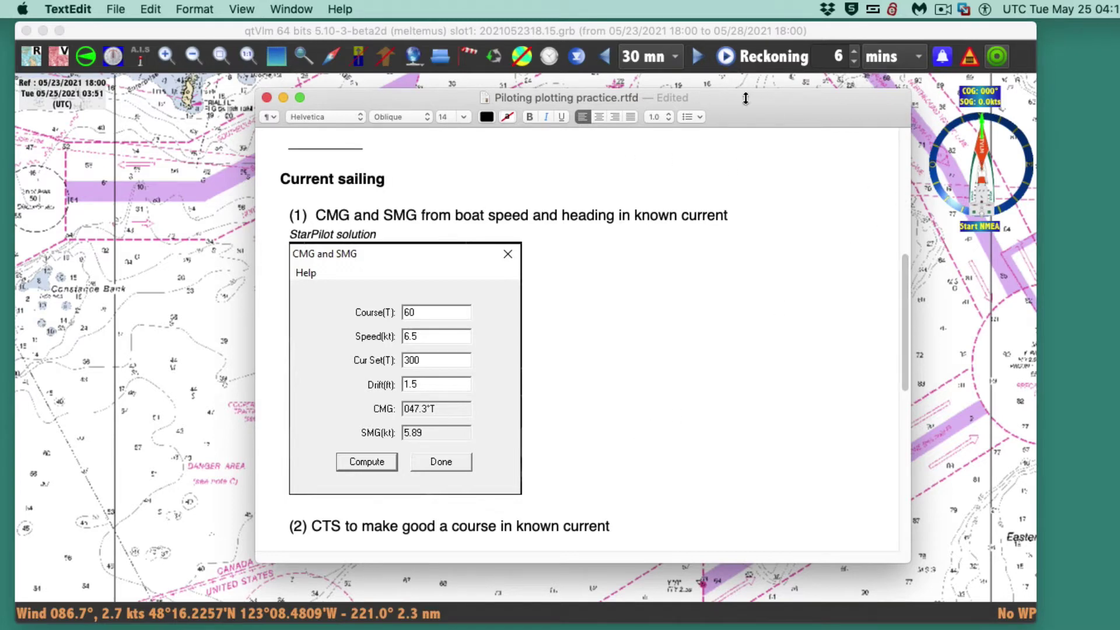
pyautogui.moveTo(772, 106); pyautogui.dragTo(776, 105)
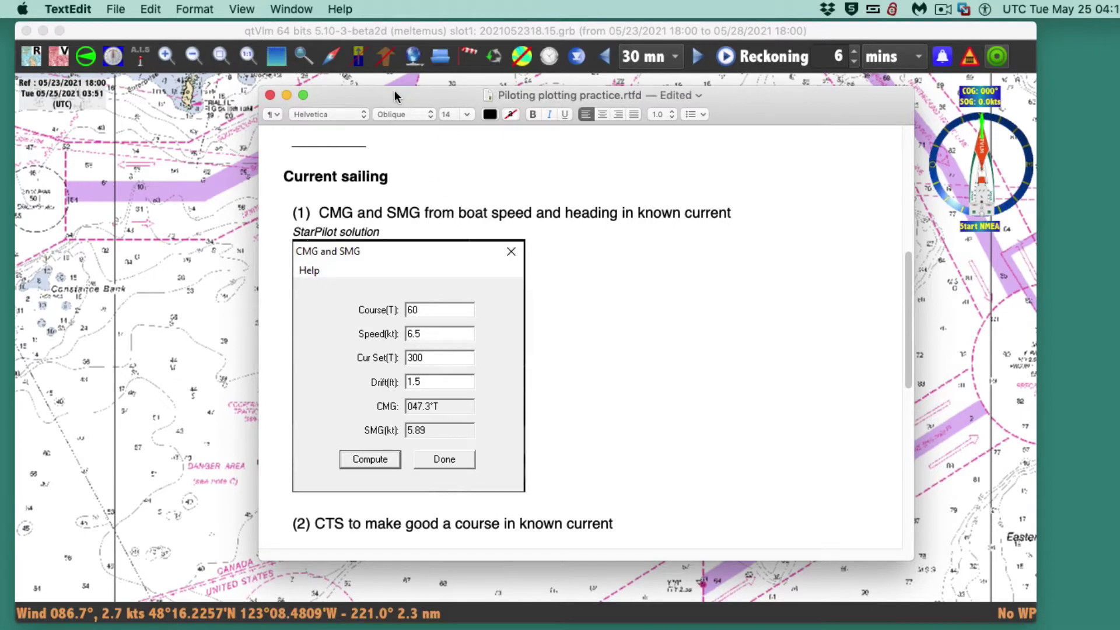
pyautogui.moveTo(407, 98); pyautogui.dragTo(1119, 102)
# - Start a new qtVlm pathway and give it a blue line colour
pyautogui.click(532, 388)
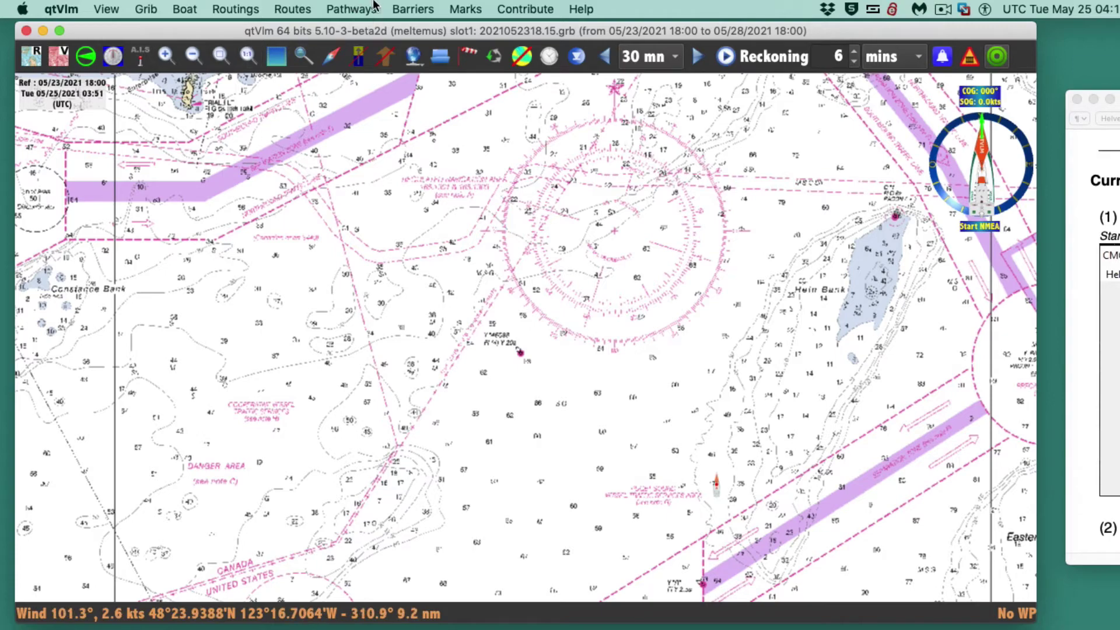
pyautogui.click(350, 10)
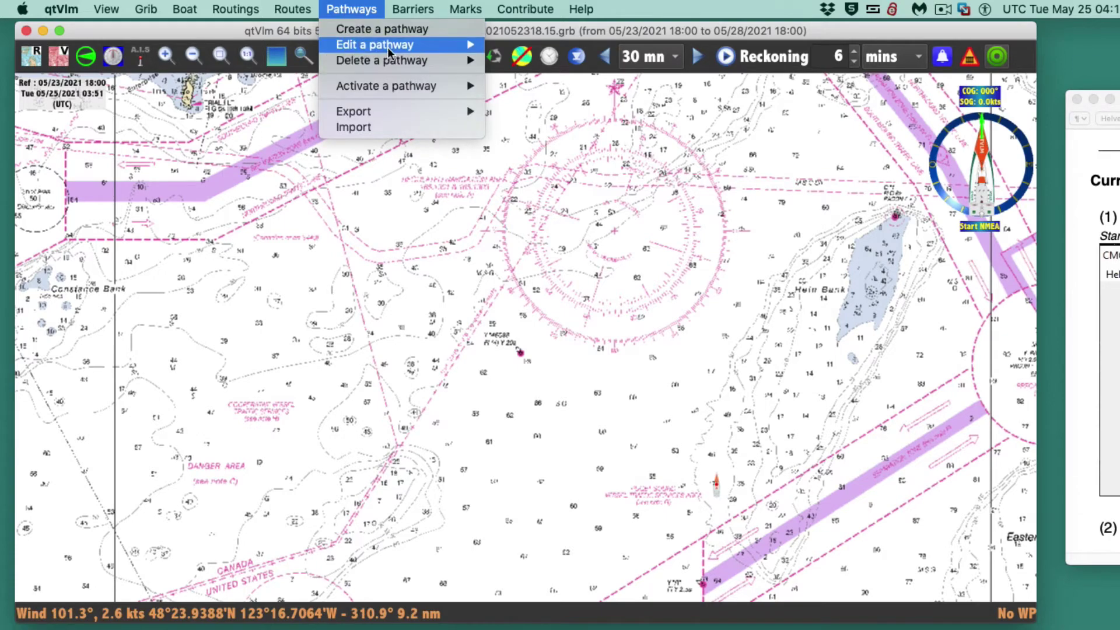
pyautogui.click(372, 30)
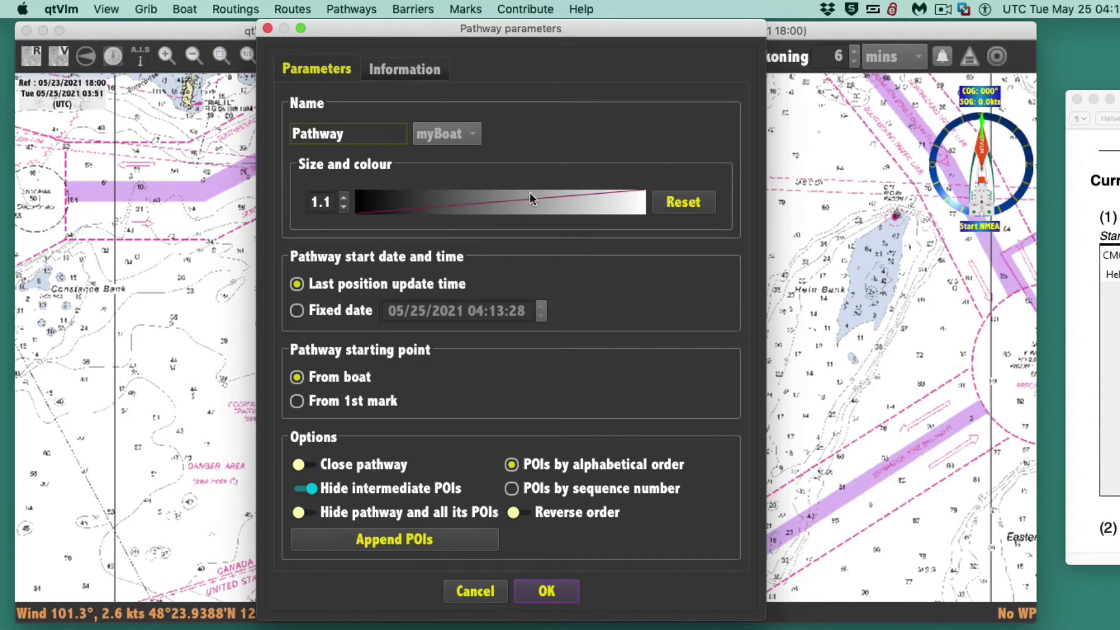
pyautogui.click(530, 192)
pyautogui.scroll(2, 163, 463)
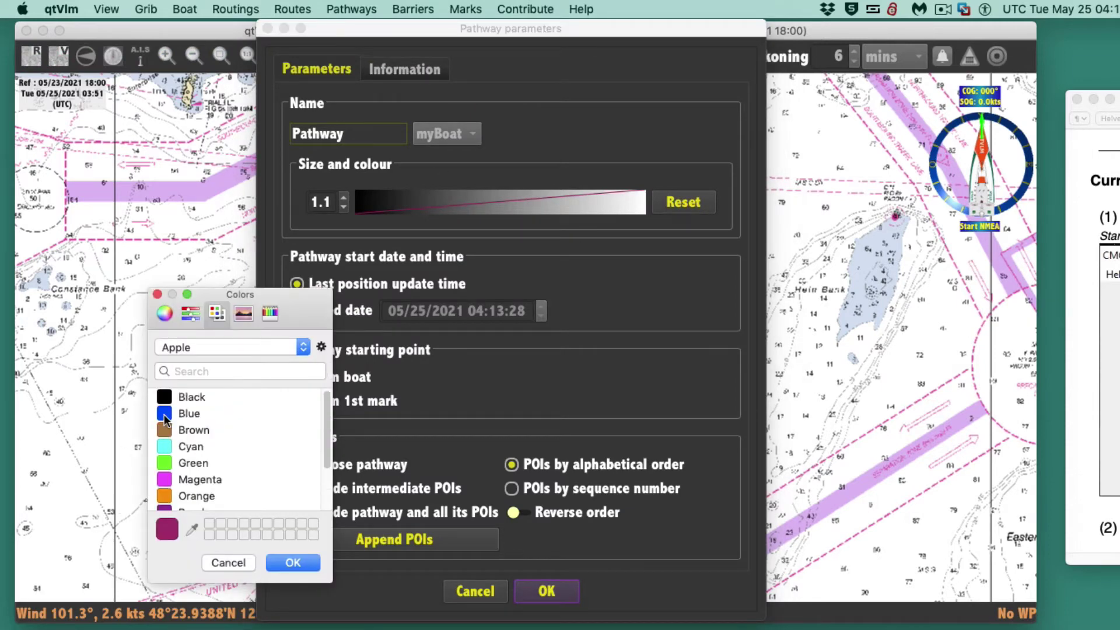
pyautogui.click(163, 414)
pyautogui.click(296, 561)
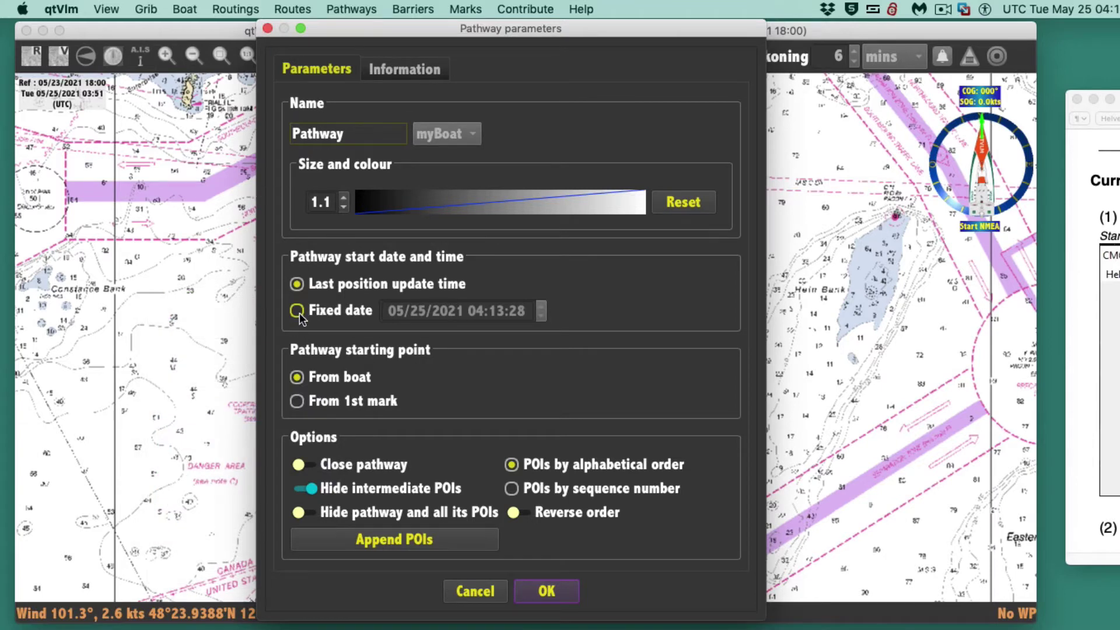
# - Set the pathway to start from the 1st mark, show intermediate POIs, and close on itself
pyautogui.click(297, 401)
pyautogui.click(307, 488)
pyautogui.click(309, 465)
# - Append POI_010, POI_020 and POI_030 on the chart to form the triangle's corners
pyautogui.click(402, 540)
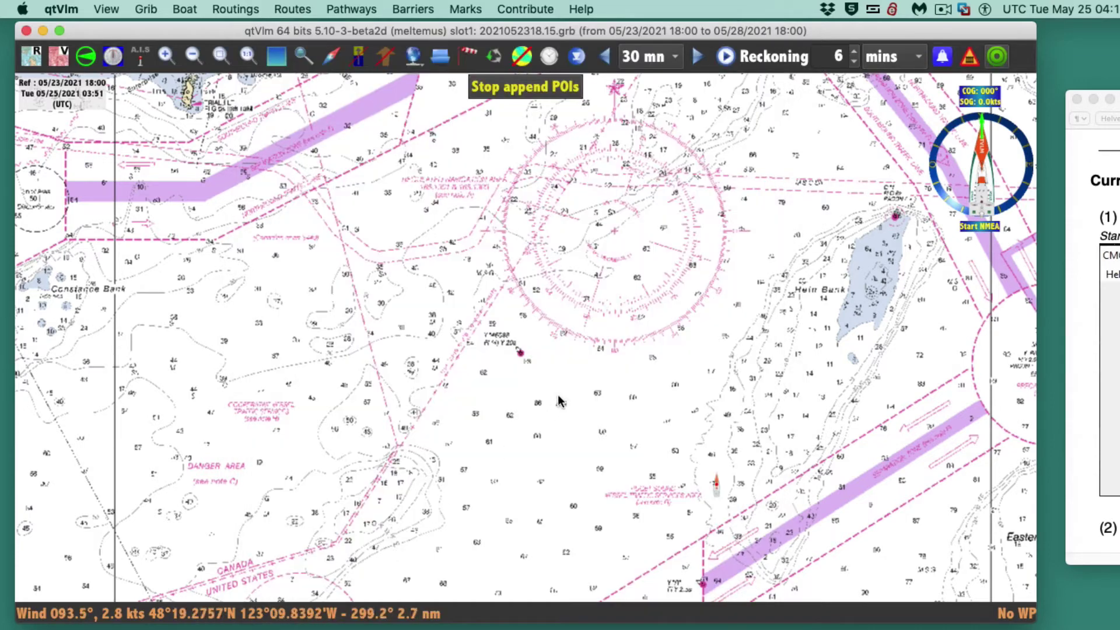
pyautogui.click(498, 436)
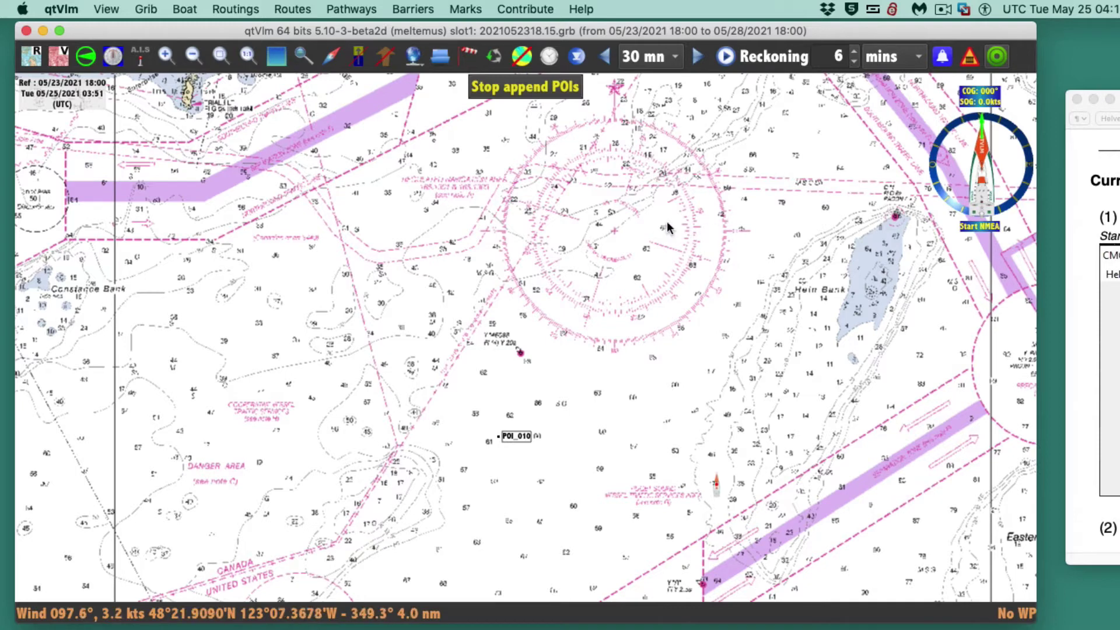
pyautogui.click(698, 223)
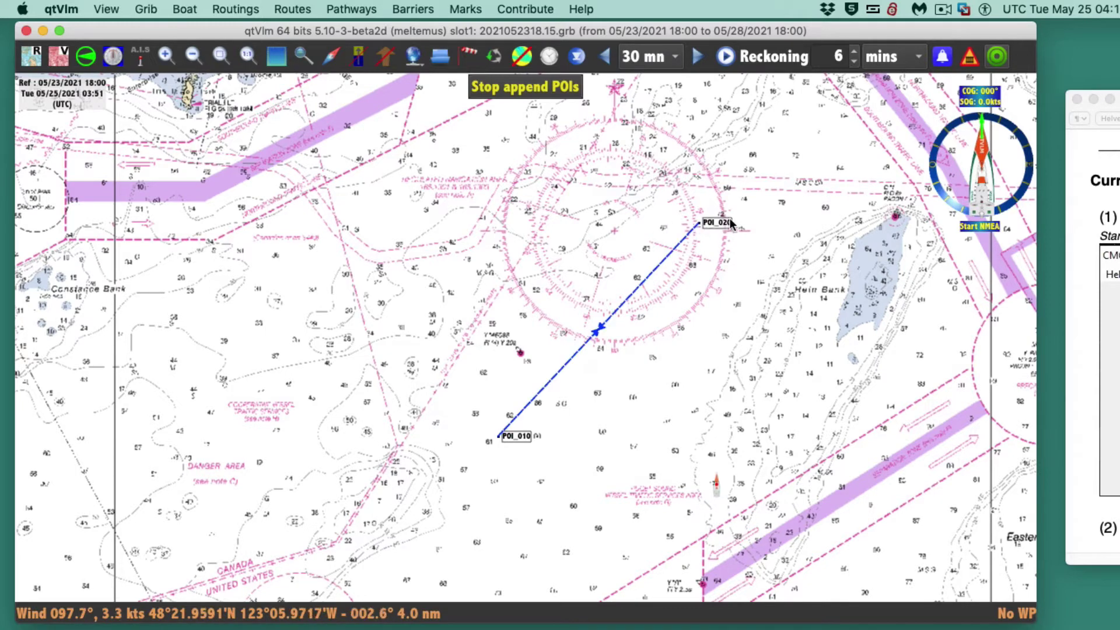
pyautogui.moveTo(701, 226); pyautogui.dragTo(770, 224)
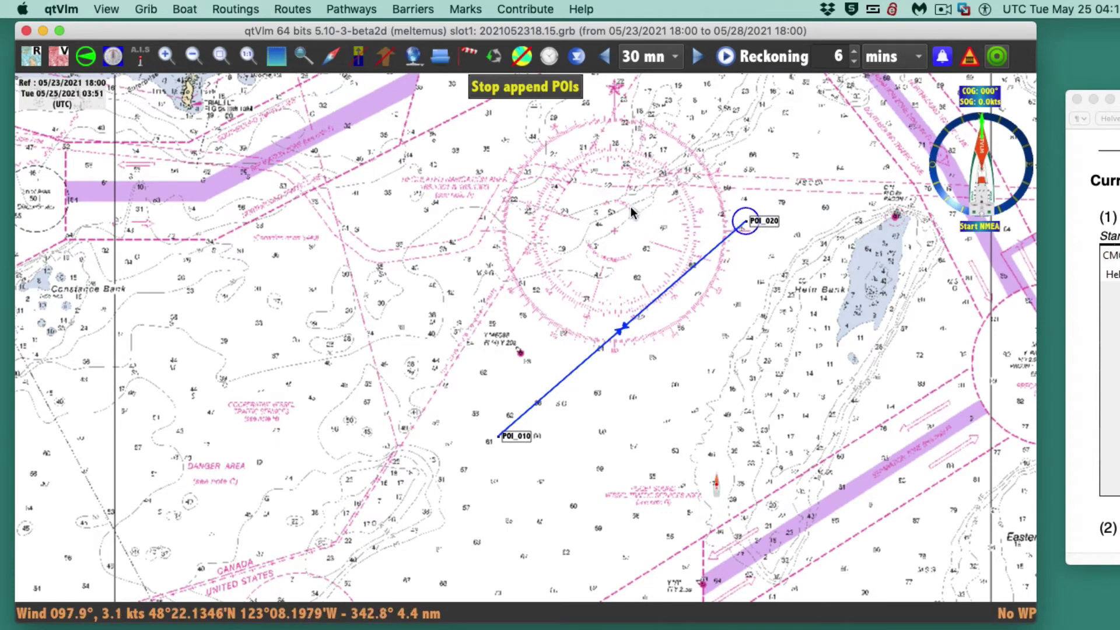
pyautogui.click(618, 143)
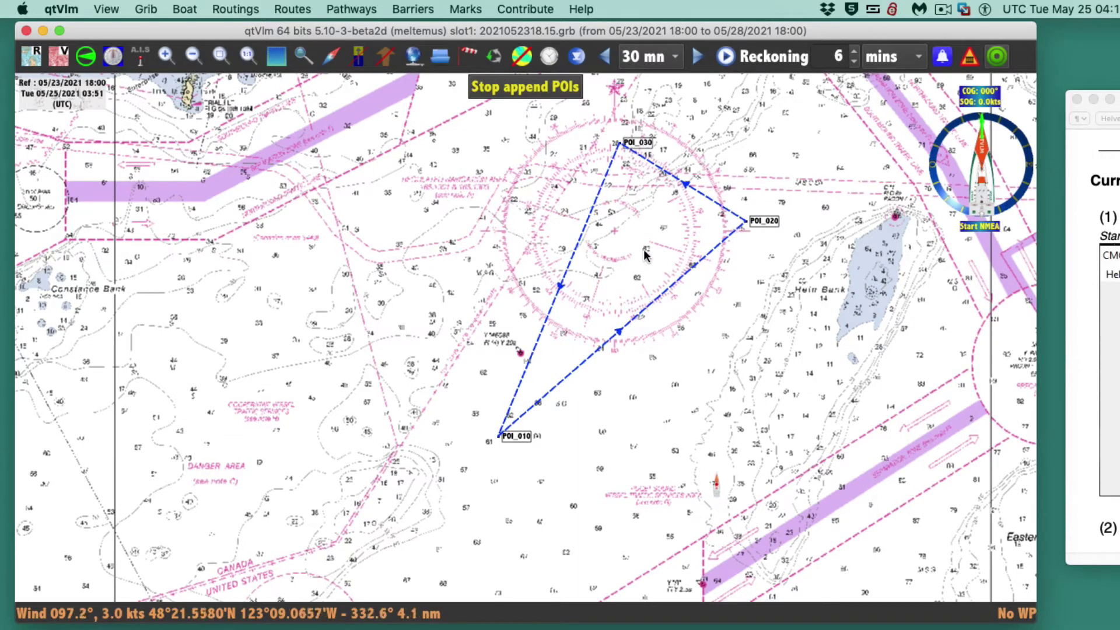
pyautogui.click(543, 86)
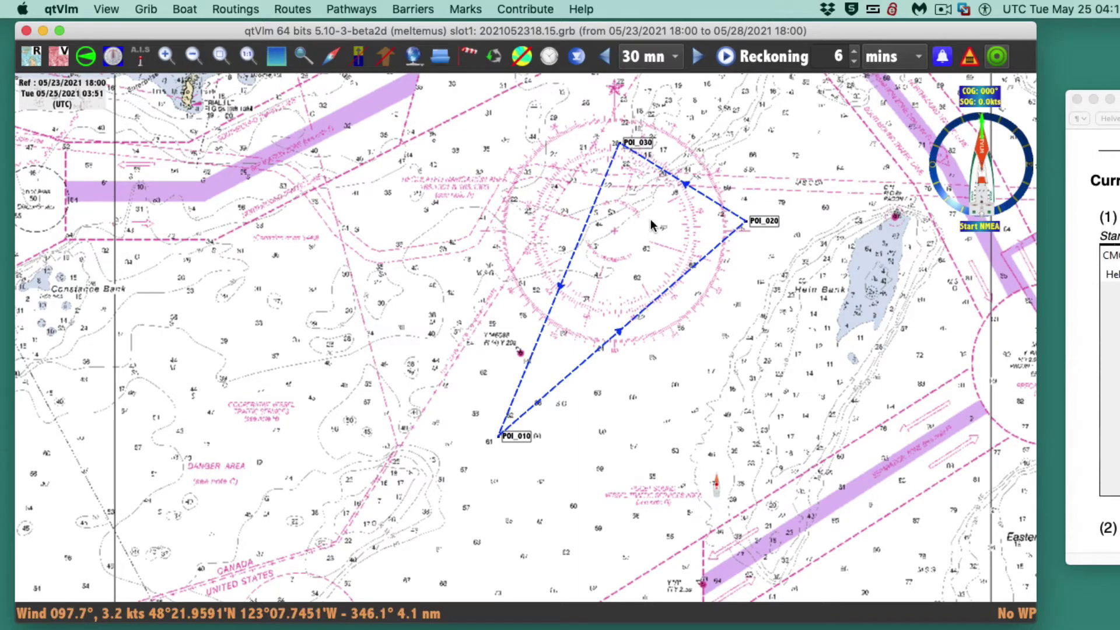
# - Drag POI_020, POI_010 and POI_030 to reposition the triangle's three corners
pyautogui.moveTo(745, 225); pyautogui.dragTo(761, 203)
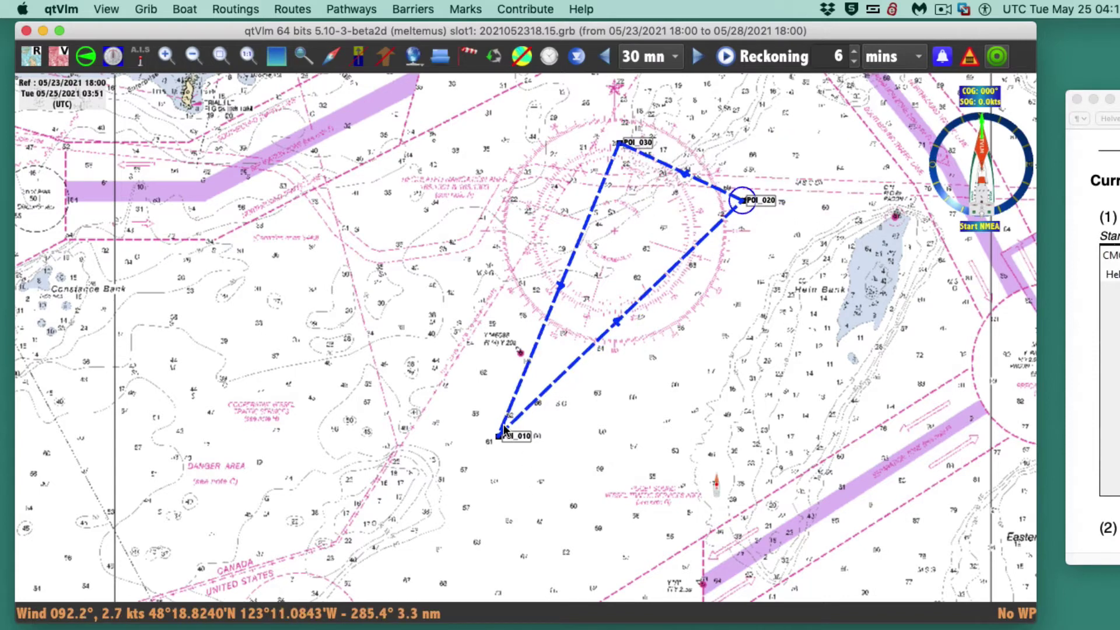
pyautogui.moveTo(519, 438); pyautogui.dragTo(474, 484)
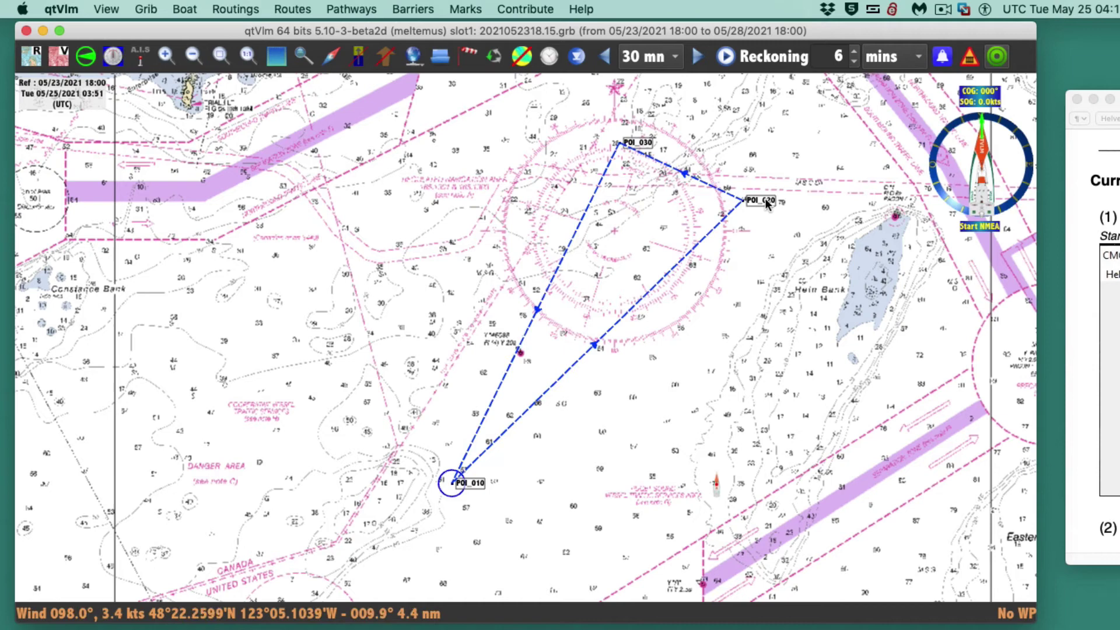
pyautogui.moveTo(766, 204); pyautogui.dragTo(848, 273)
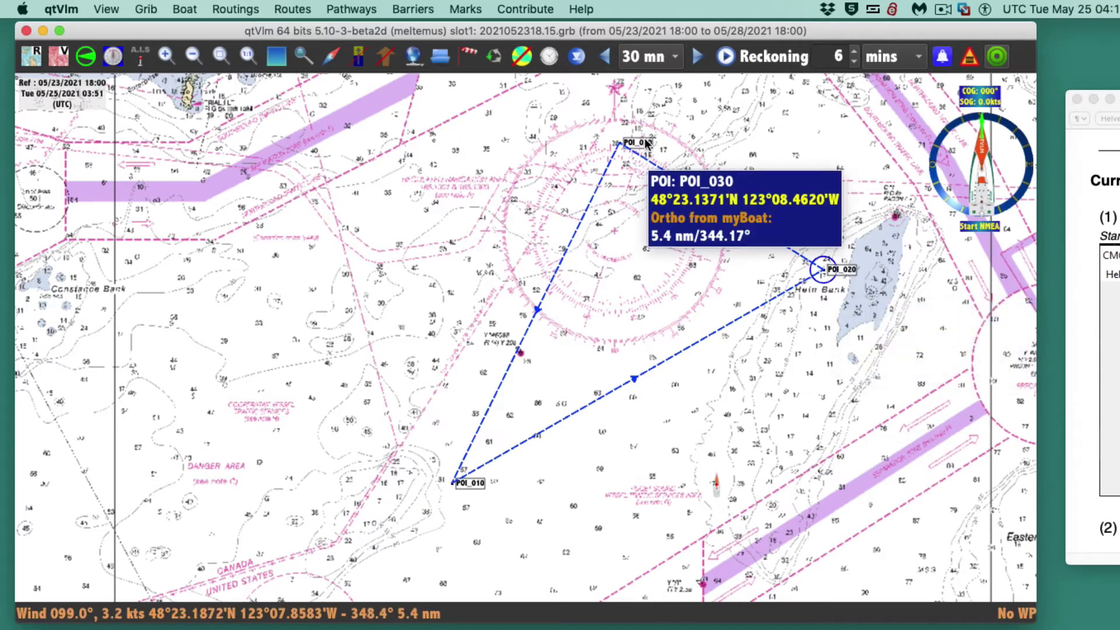
pyautogui.moveTo(647, 143); pyautogui.dragTo(762, 223)
# - Zoom and reframe the chart, moving POI_030 up-right so its leg reads 5.9 nm at 227.1°
pyautogui.scroll(3, 738, 260)
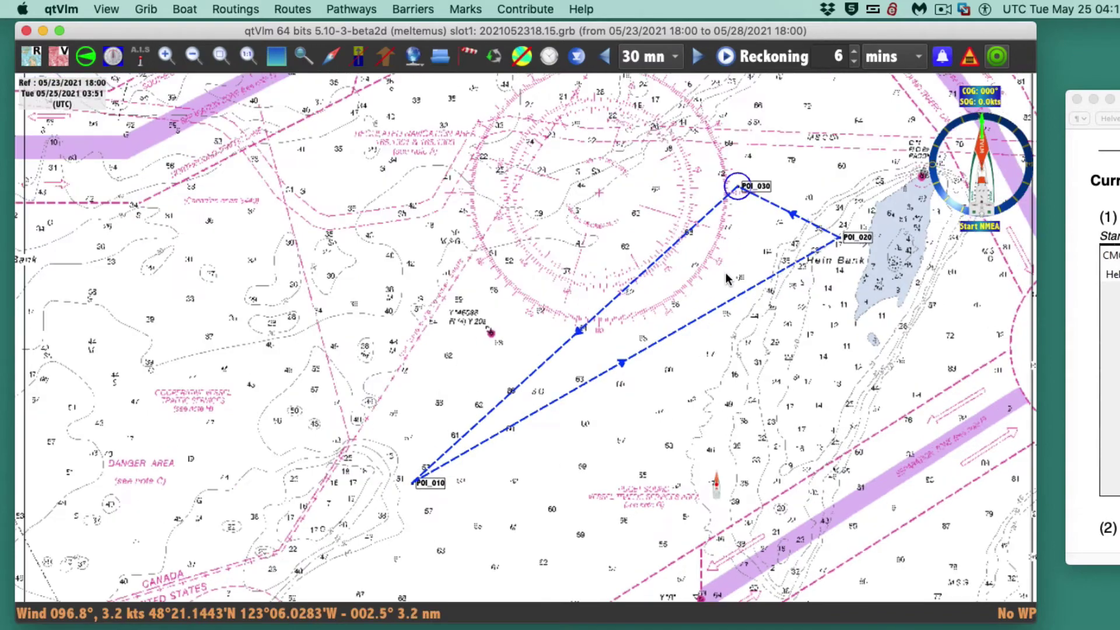
pyautogui.moveTo(750, 330); pyautogui.dragTo(661, 376)
pyautogui.moveTo(672, 195)
pyautogui.mouseDown()
pyautogui.moveTo(684, 173)
pyautogui.moveTo(675, 186)
pyautogui.mouseUp()
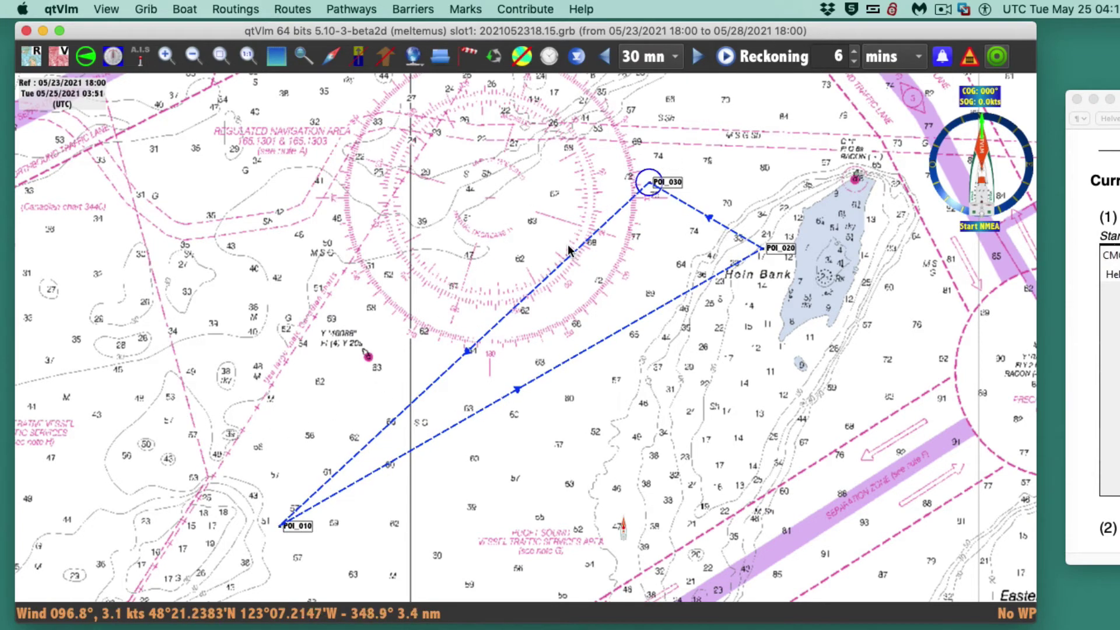
pyautogui.moveTo(570, 251)
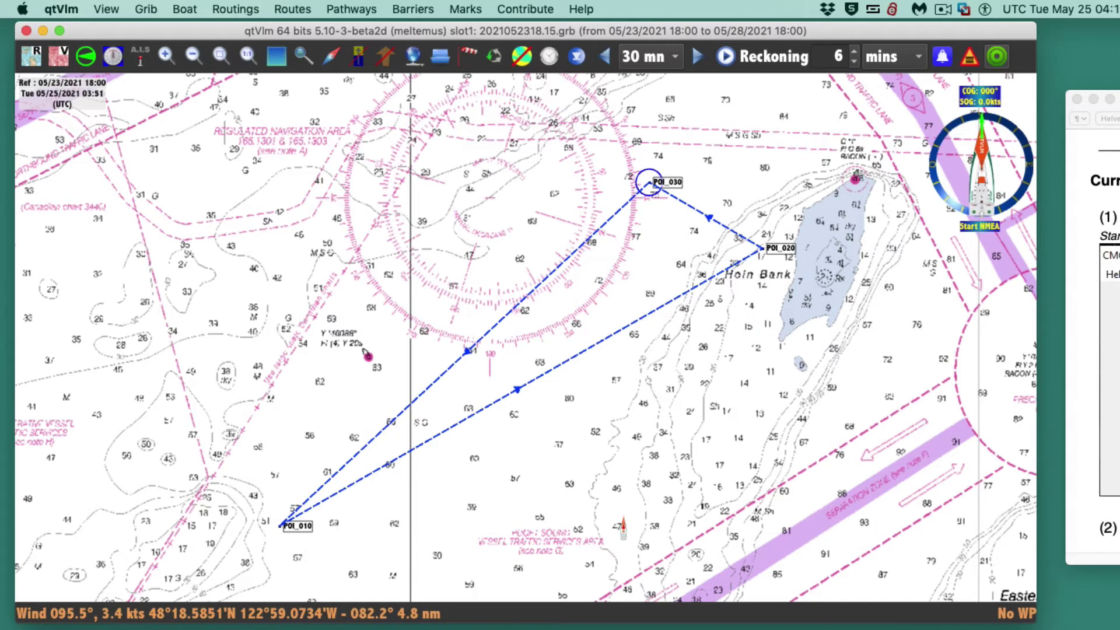
pyautogui.moveTo(1091, 99); pyautogui.dragTo(518, 99)
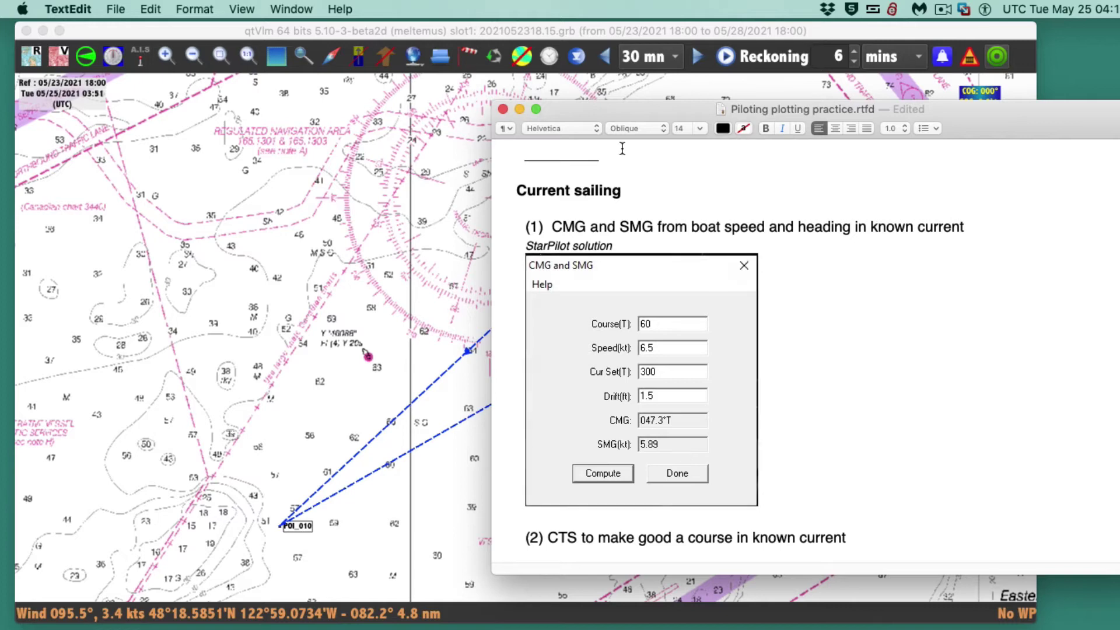
pyautogui.moveTo(624, 102); pyautogui.dragTo(1084, 118)
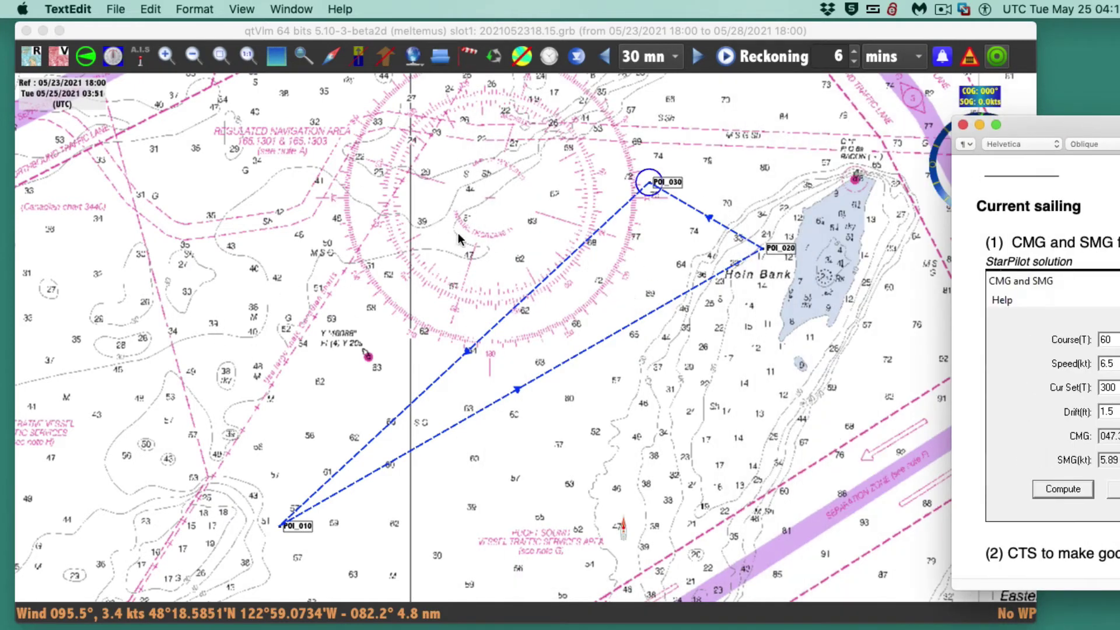
# - Open the triangle pathway's settings from its context menu and confirm them
pyautogui.rightClick(554, 271)
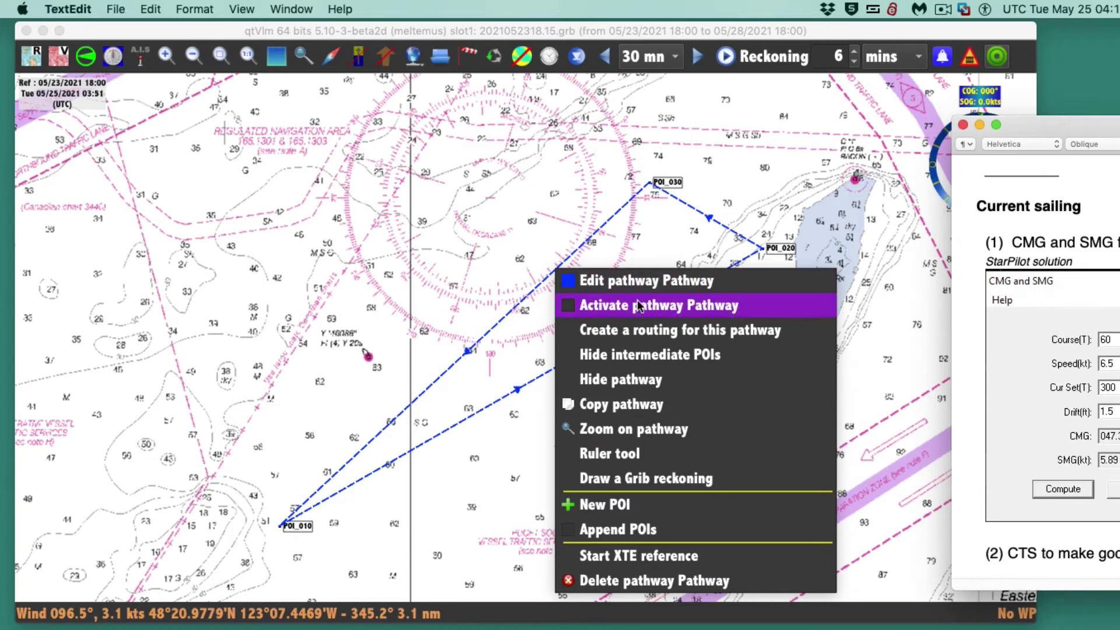
pyautogui.click(638, 280)
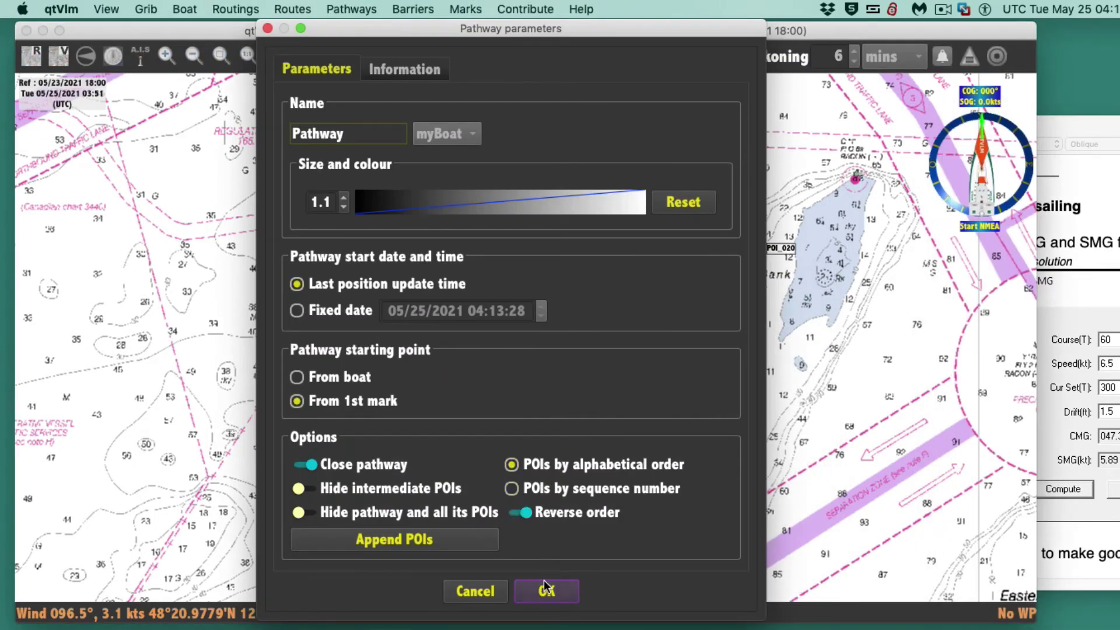
pyautogui.click(546, 589)
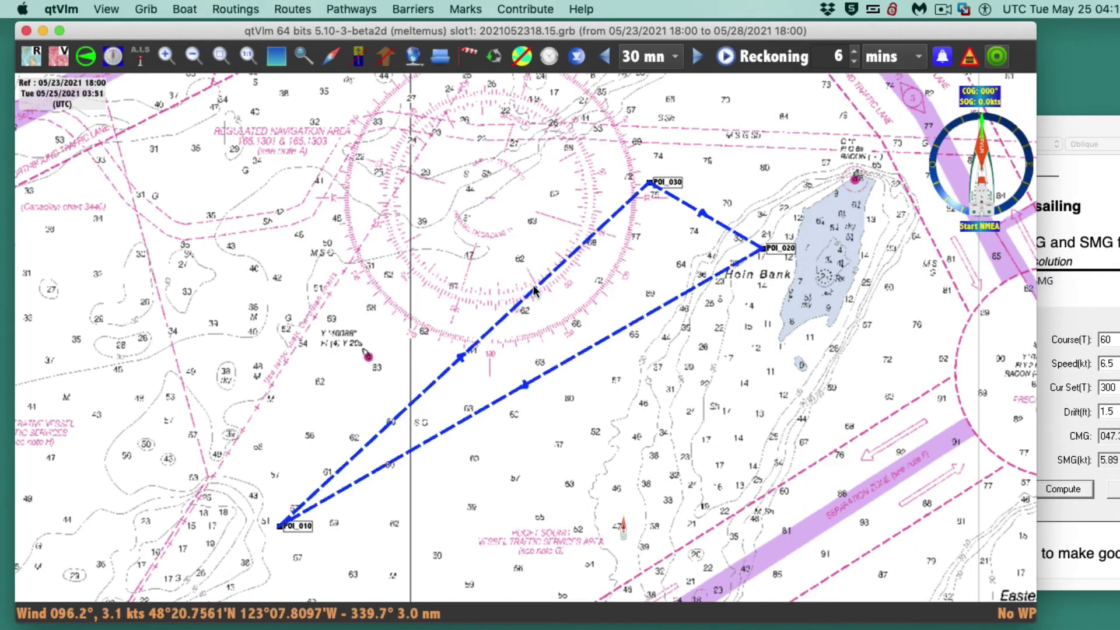
pyautogui.moveTo(534, 290)
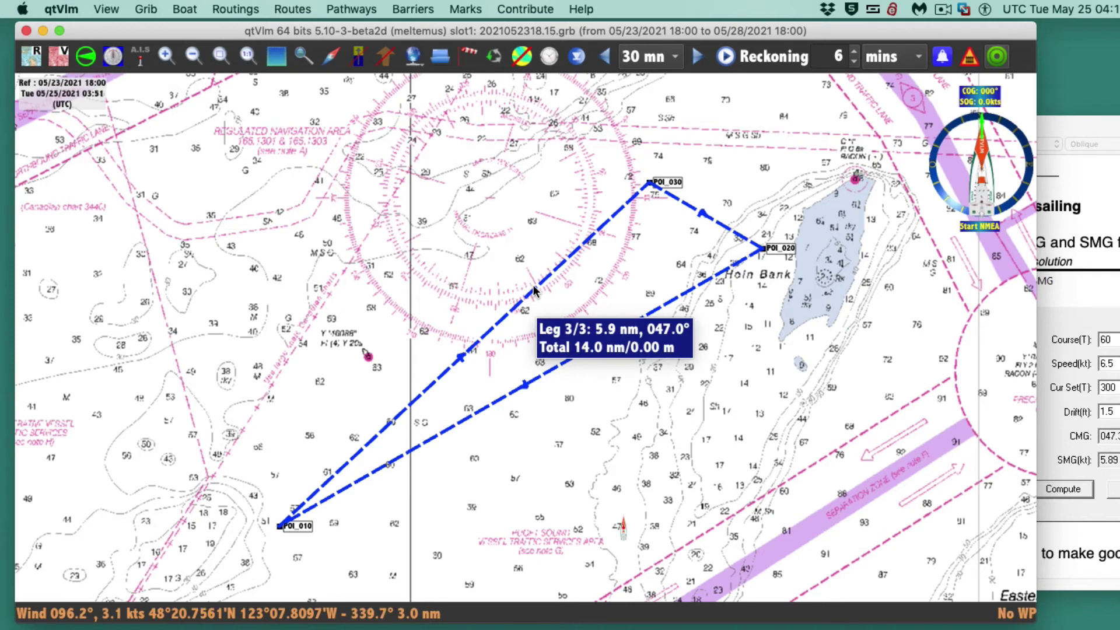
# - Push the practice document to the right edge and pan the chart slightly left
pyautogui.moveTo(1102, 244); pyautogui.dragTo(651, 193)
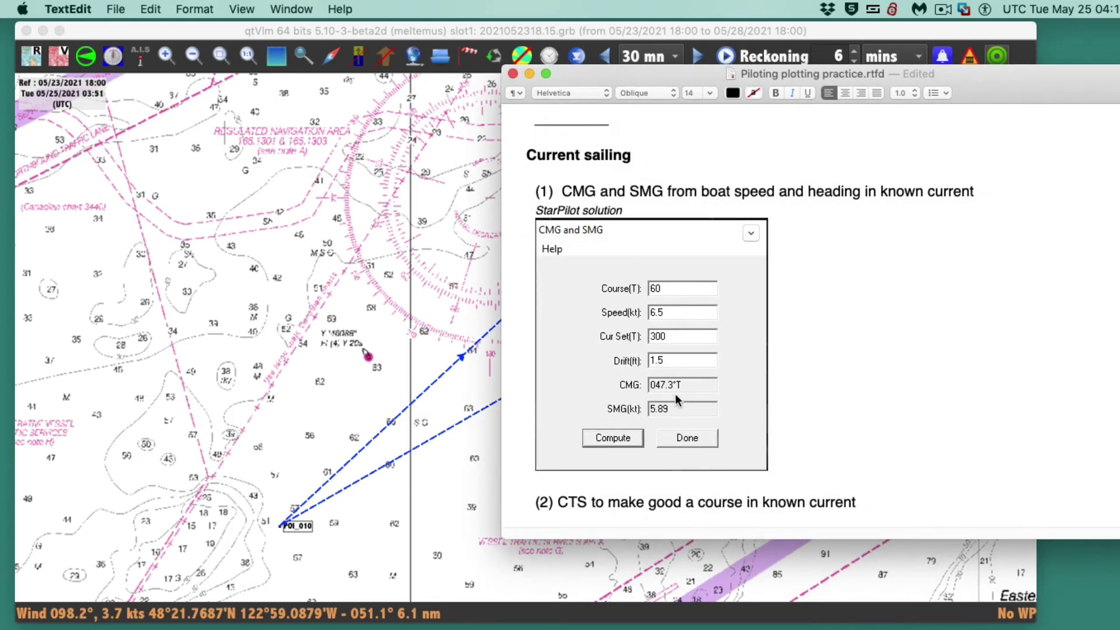
pyautogui.moveTo(634, 80); pyautogui.dragTo(1067, 153)
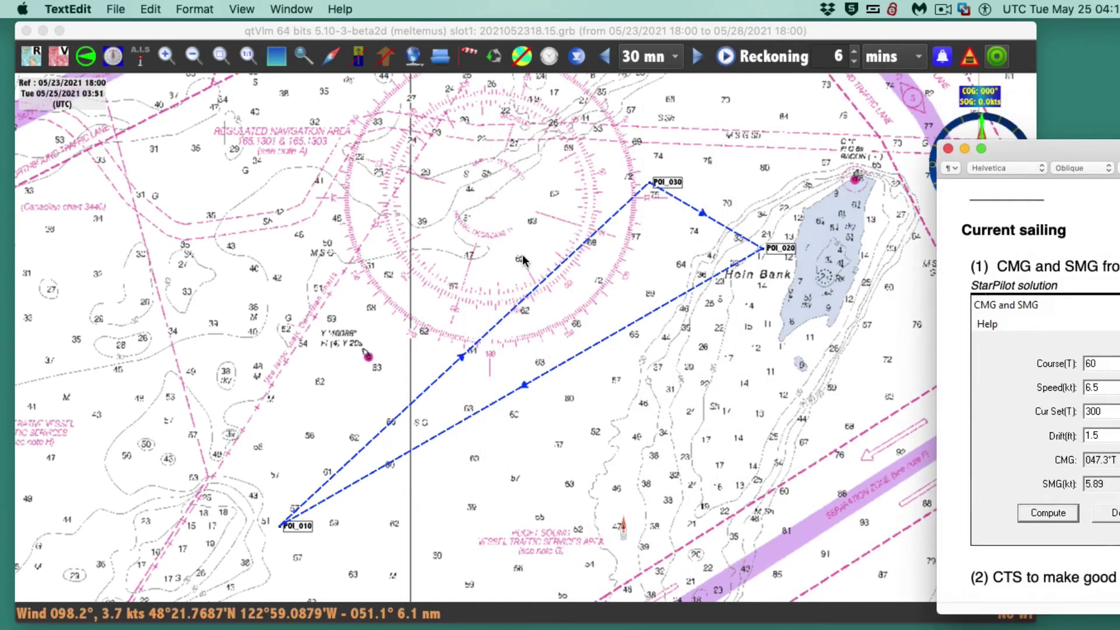
pyautogui.moveTo(525, 170); pyautogui.dragTo(486, 165)
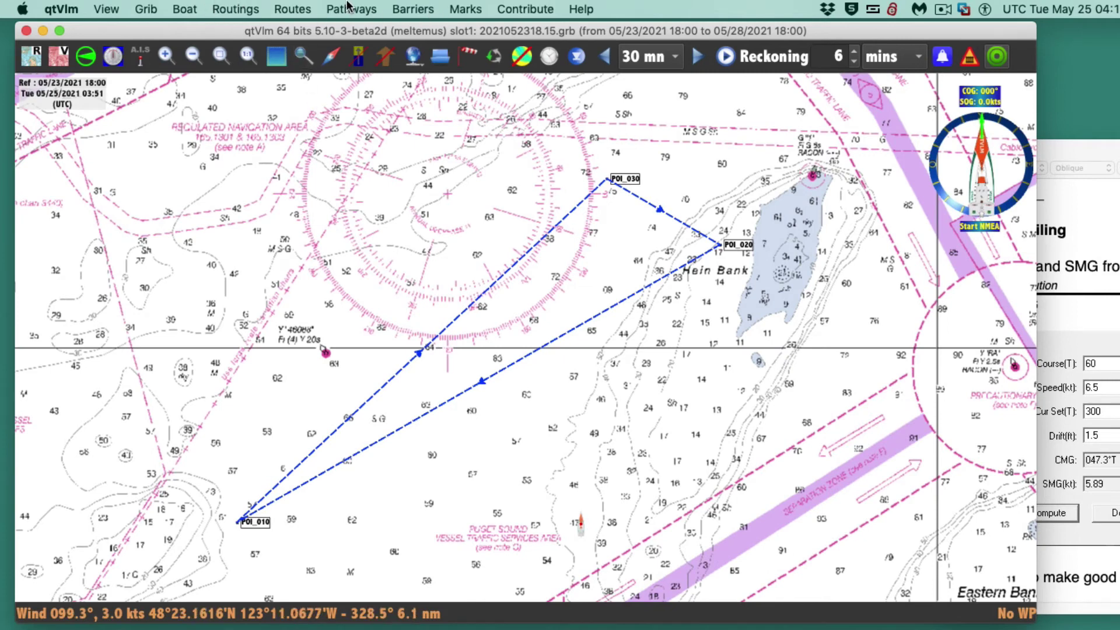
# - Rename the triangle pathway to 'current vector' in its parameters dialog and confirm
pyautogui.click(346, 10)
pyautogui.moveTo(393, 51)
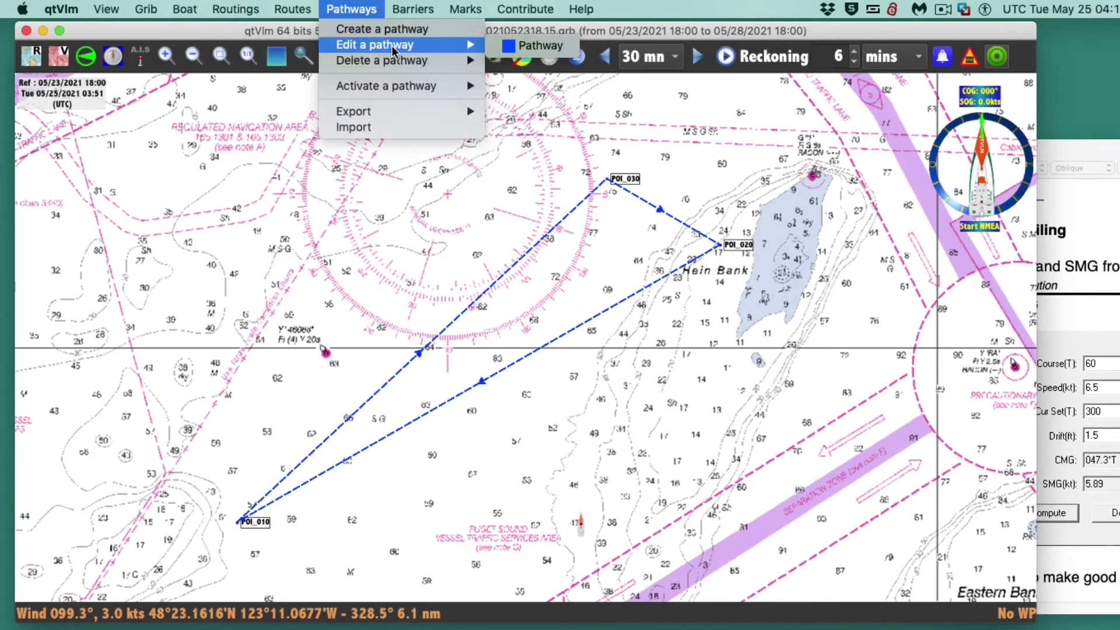
pyautogui.click(530, 49)
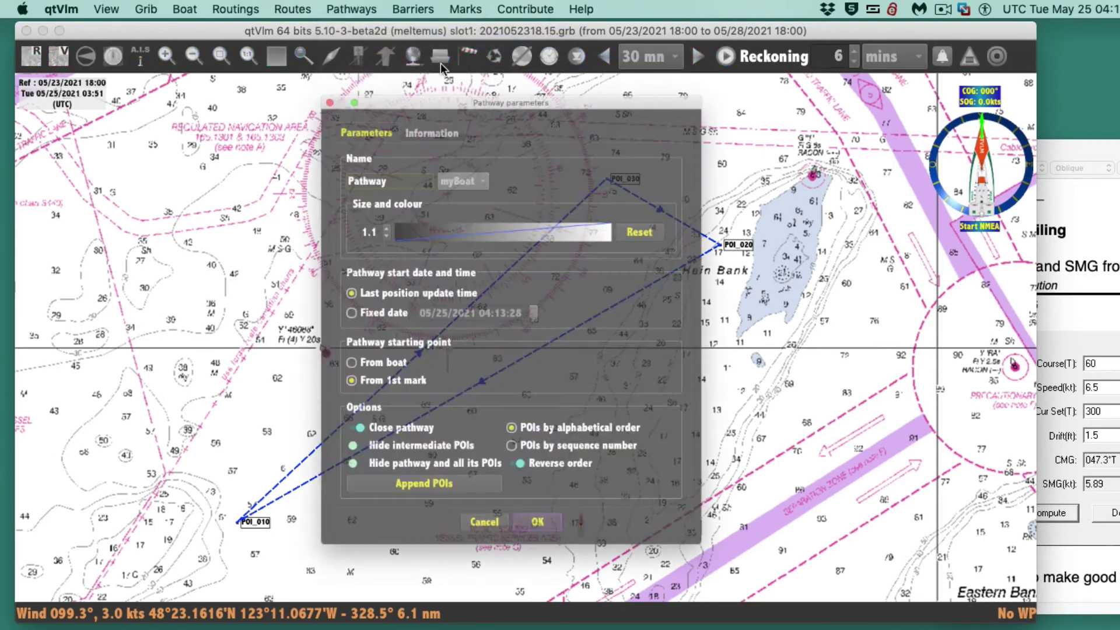
pyautogui.moveTo(353, 136); pyautogui.dragTo(258, 129)
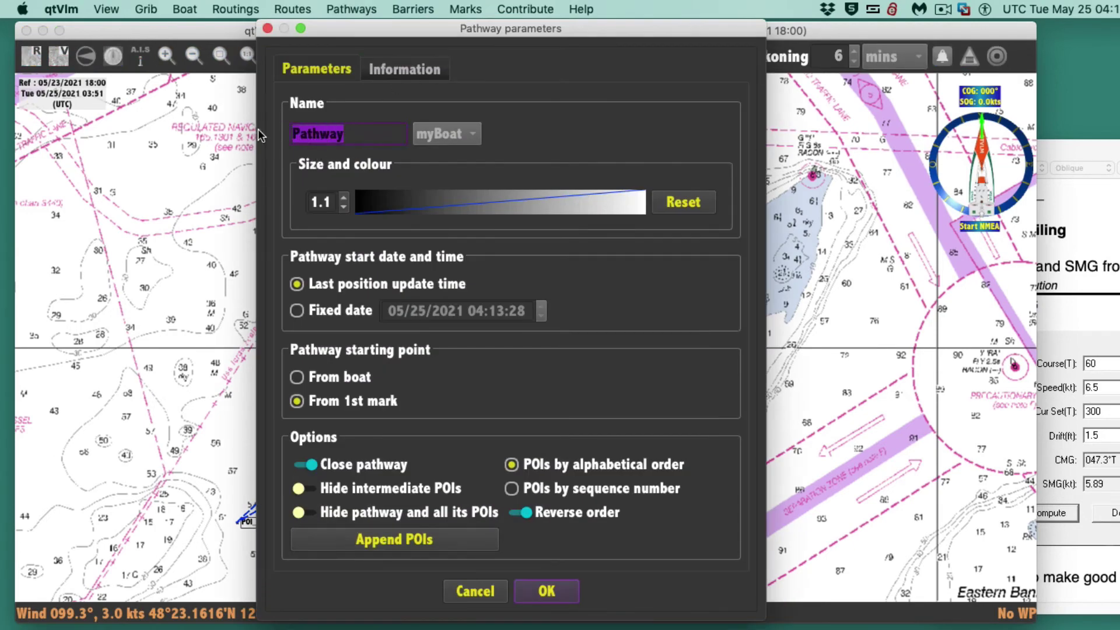
pyautogui.write('currr')
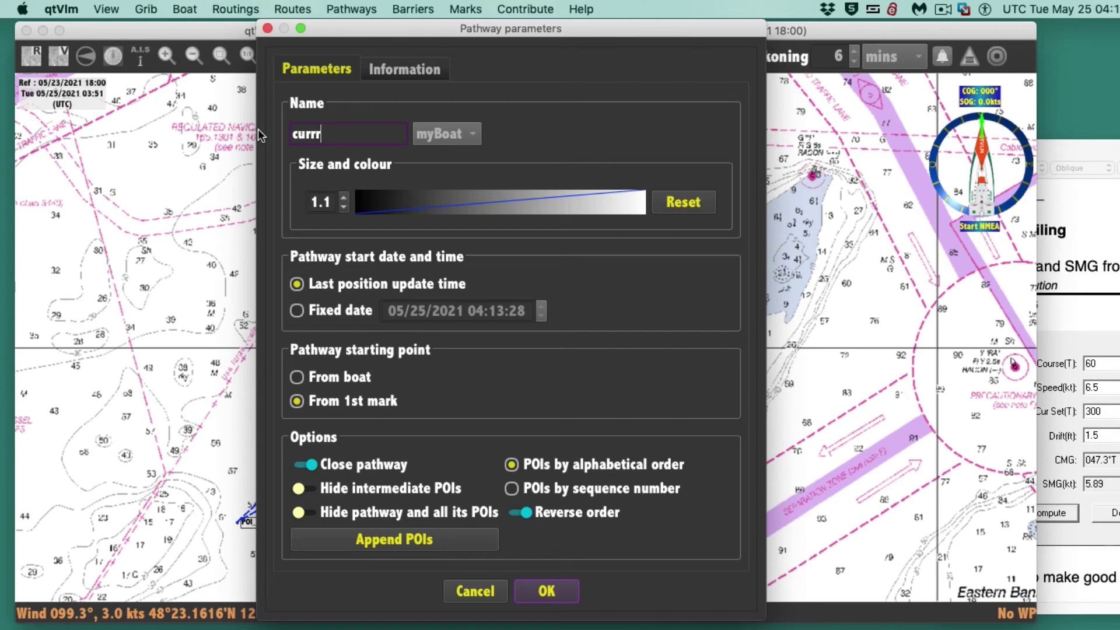
pyautogui.press('BackSpace')
pyautogui.write('ent vector')
pyautogui.click(545, 591)
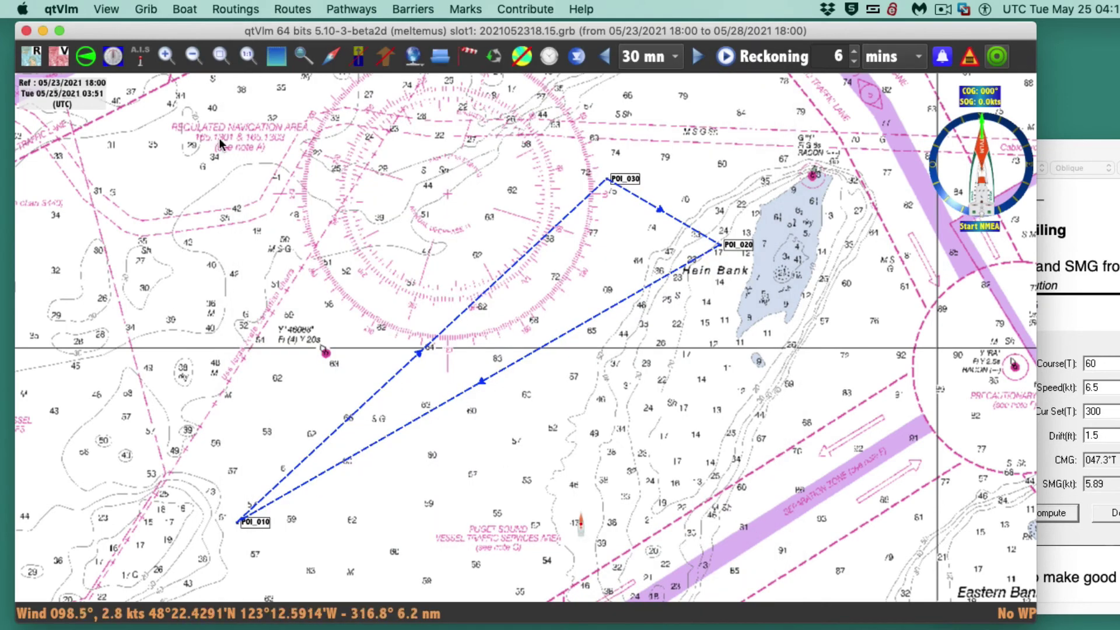
# - Select the chart area around the triangle and delete all its marks
pyautogui.moveTo(213, 124); pyautogui.dragTo(807, 549)
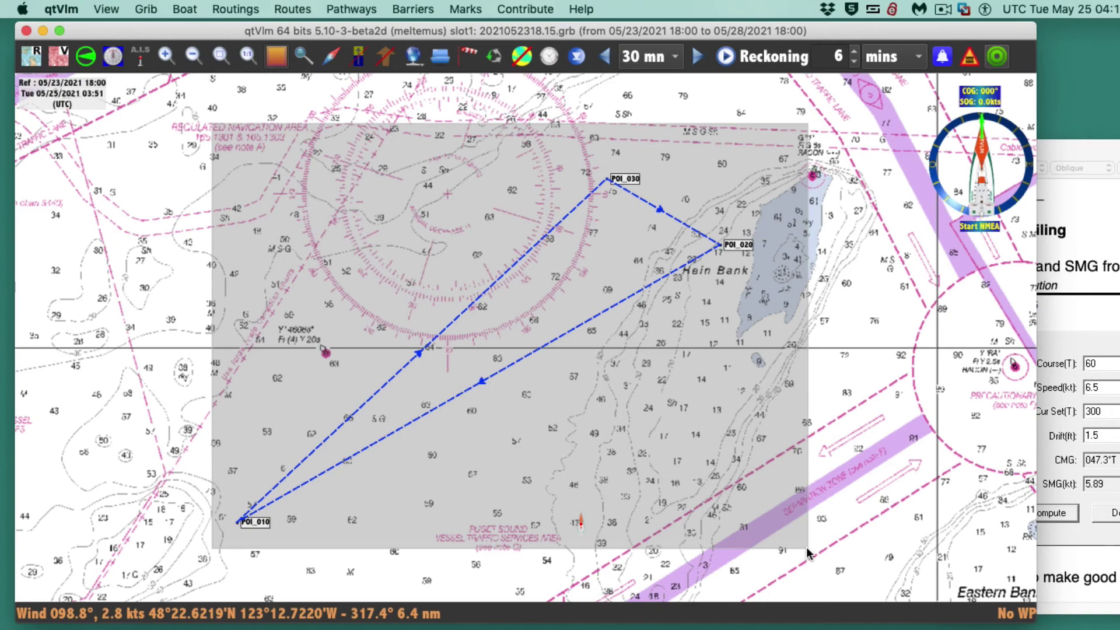
pyautogui.rightClick(652, 364)
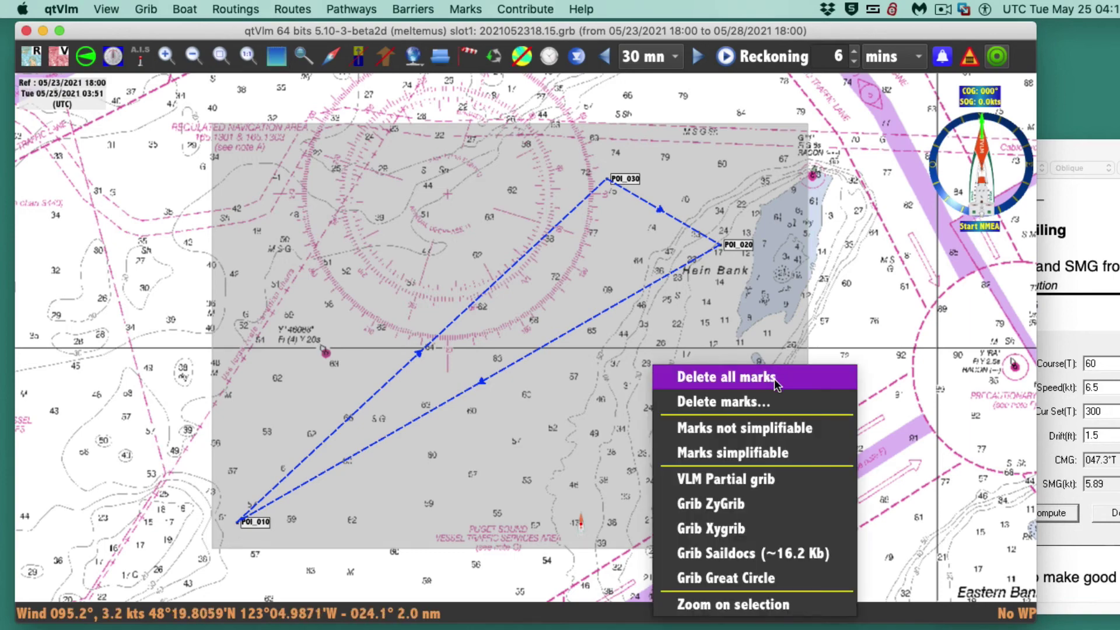
pyautogui.click(776, 378)
pyautogui.click(666, 356)
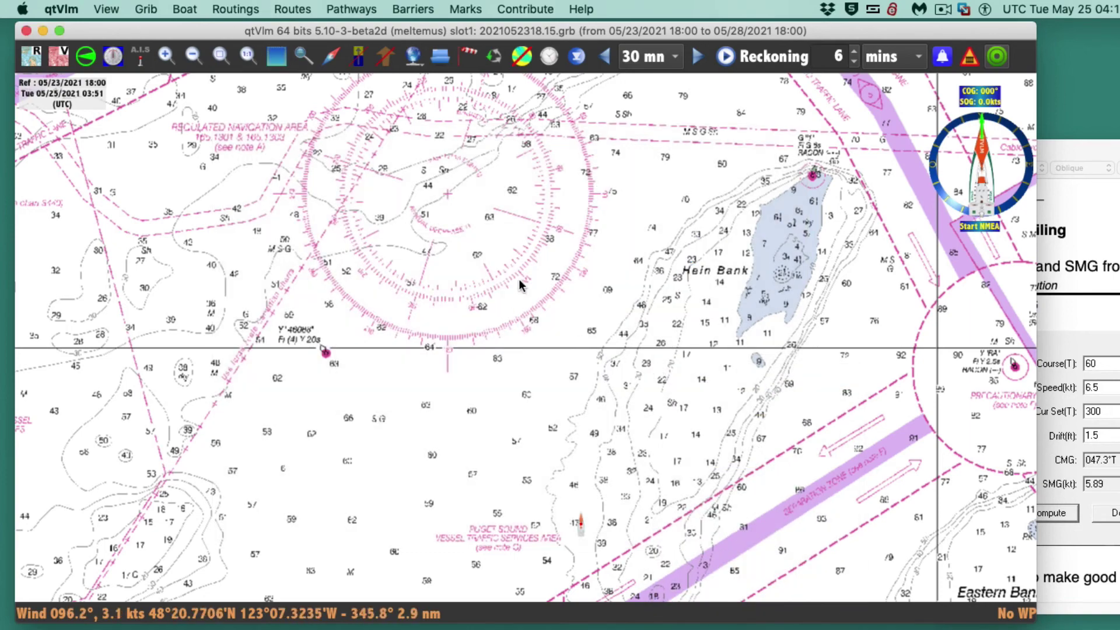
# - Append three new marks to the 'current vector' pathway, closing a new triangle
pyautogui.click(332, 10)
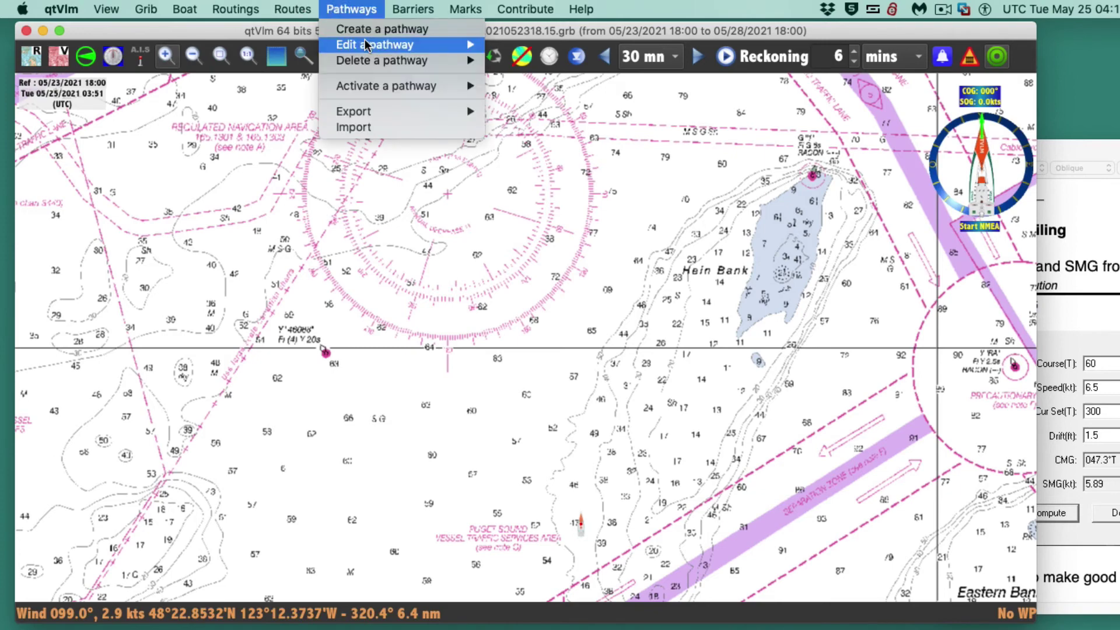
pyautogui.moveTo(369, 45)
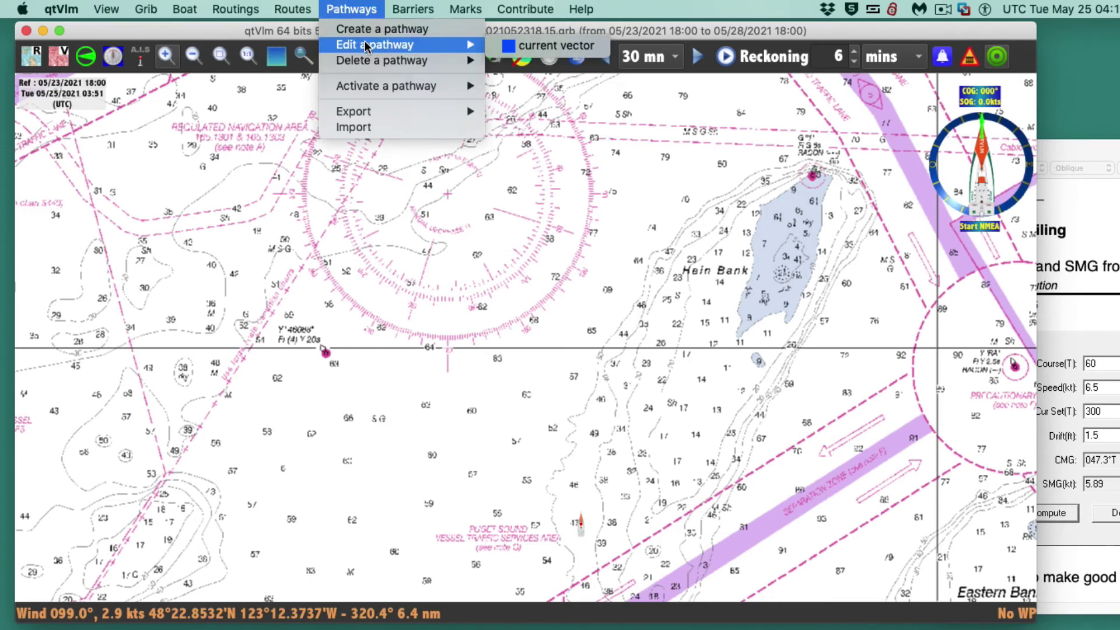
pyautogui.click(544, 46)
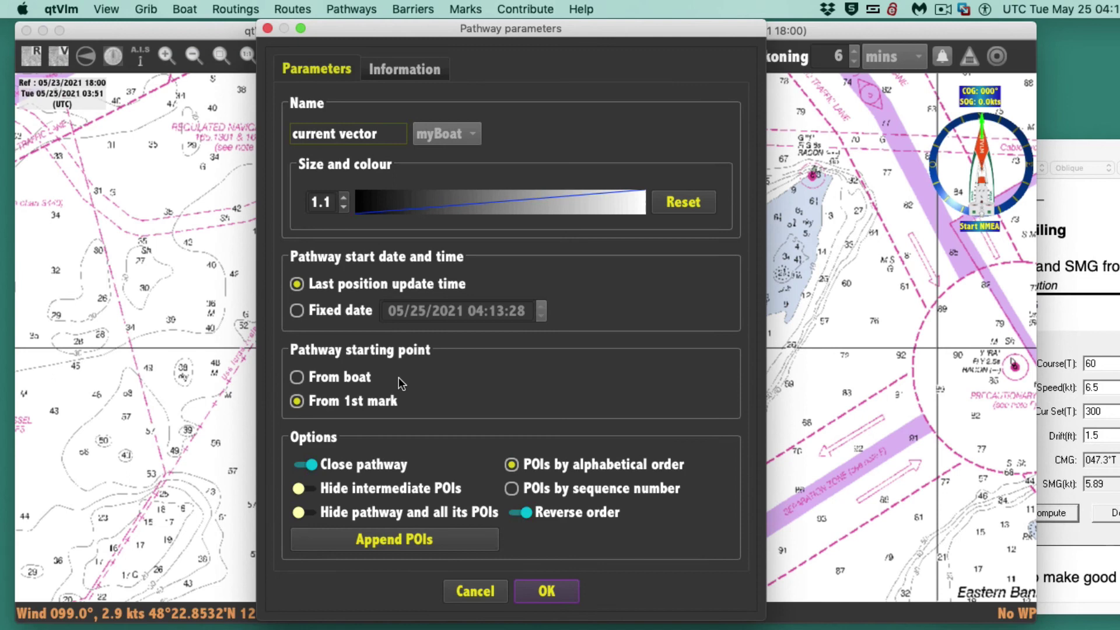
pyautogui.click(374, 549)
pyautogui.click(428, 167)
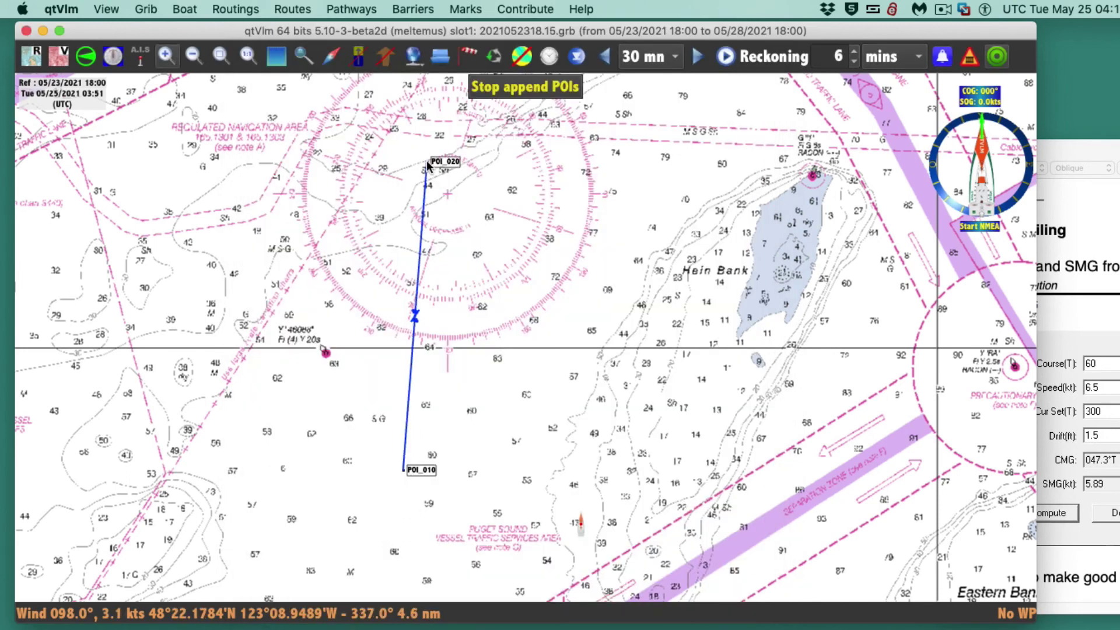
pyautogui.click(339, 179)
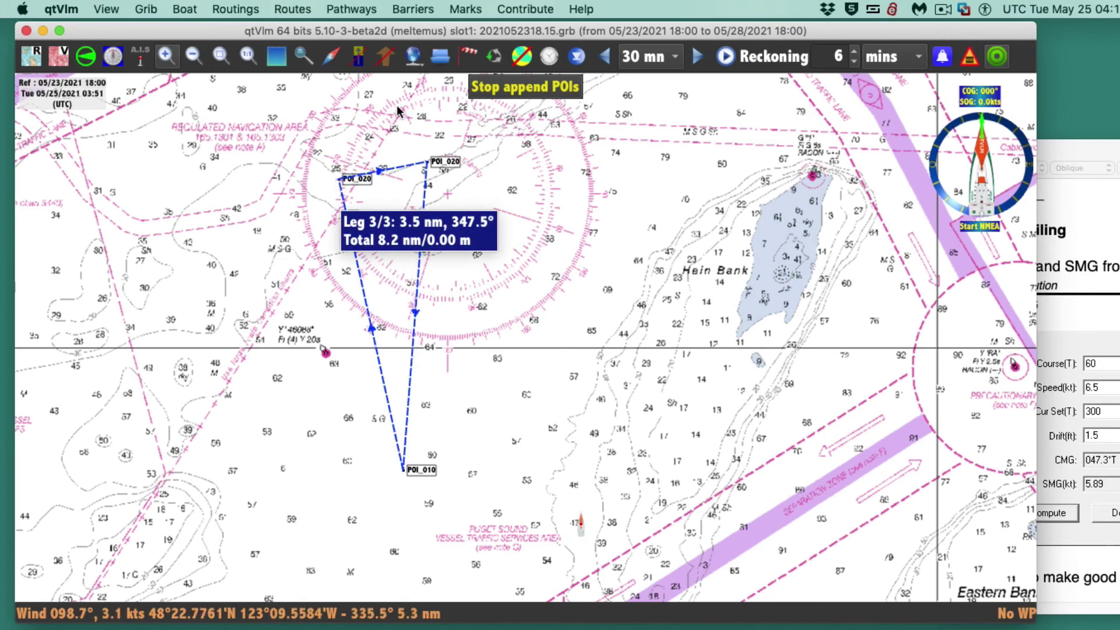
# - Drag the marks so one sits beside Hein Bank and another near the chart centre
pyautogui.click(561, 88)
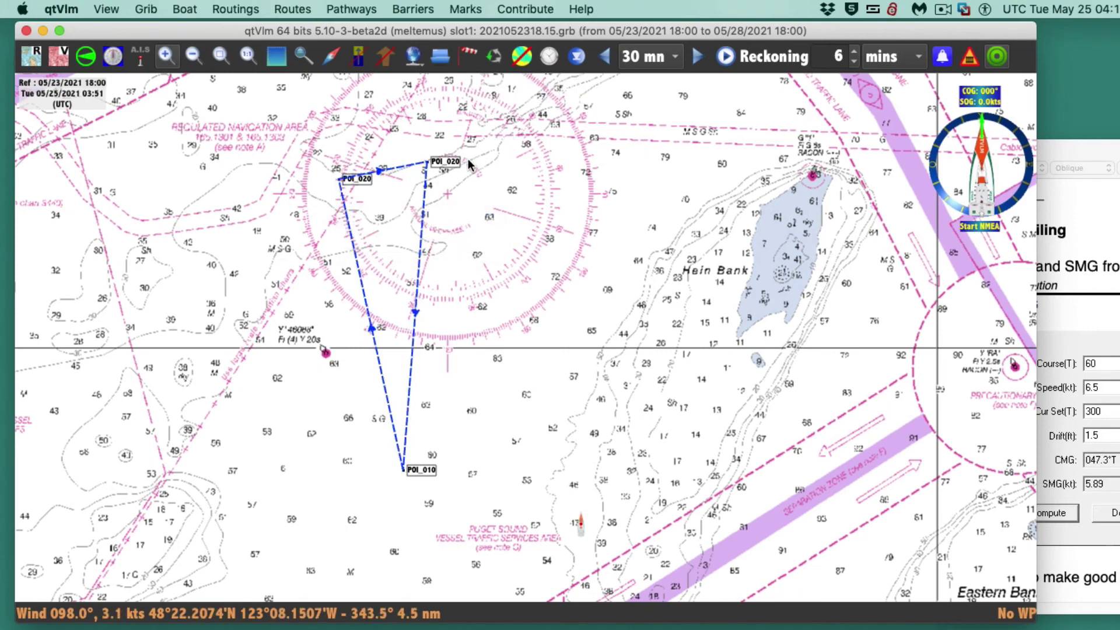
pyautogui.moveTo(429, 163); pyautogui.dragTo(518, 141)
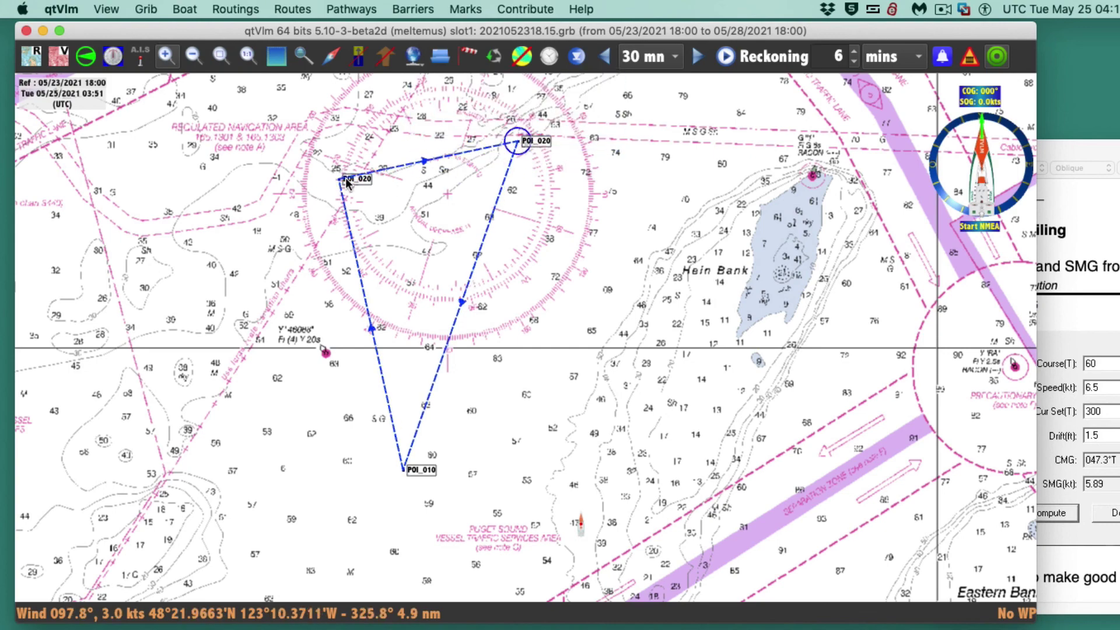
pyautogui.moveTo(346, 183); pyautogui.dragTo(642, 315)
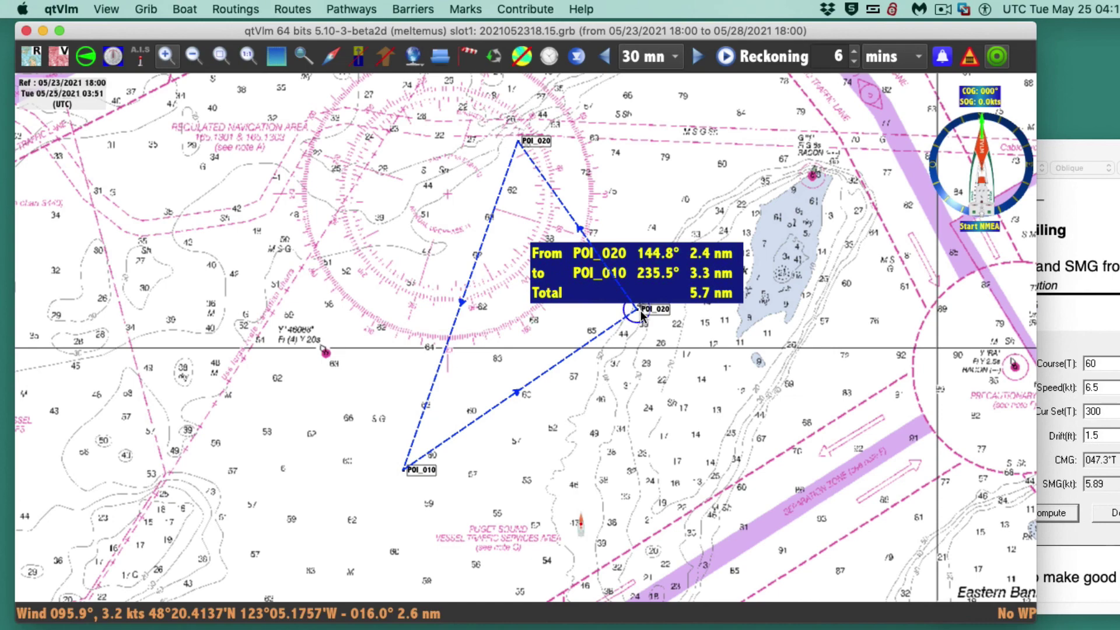
pyautogui.moveTo(641, 315); pyautogui.dragTo(682, 279)
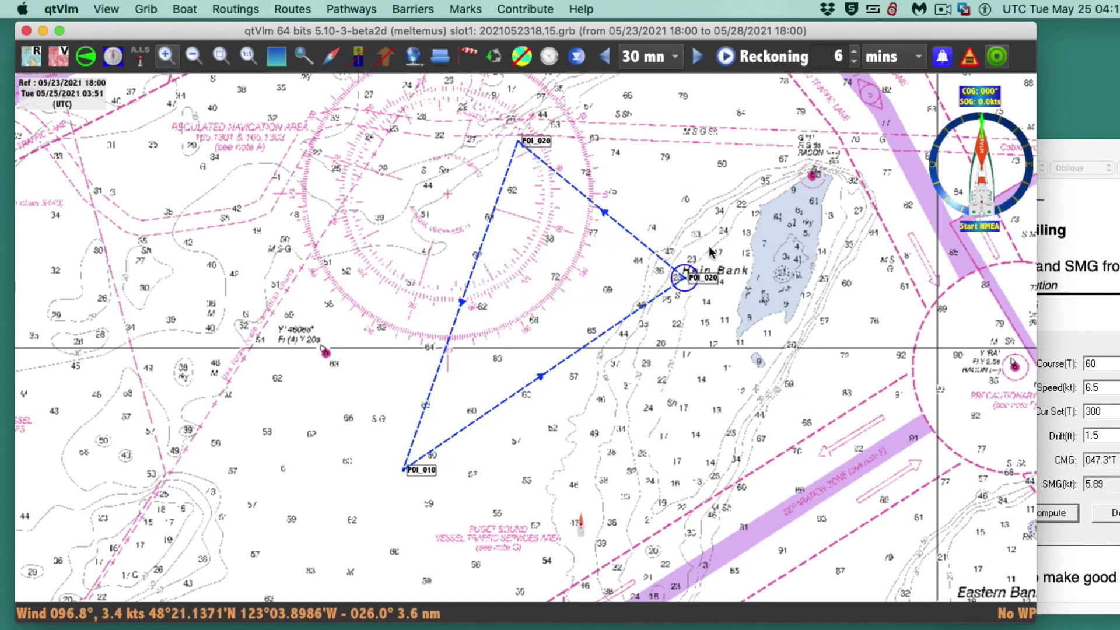
pyautogui.moveTo(529, 143); pyautogui.dragTo(498, 292)
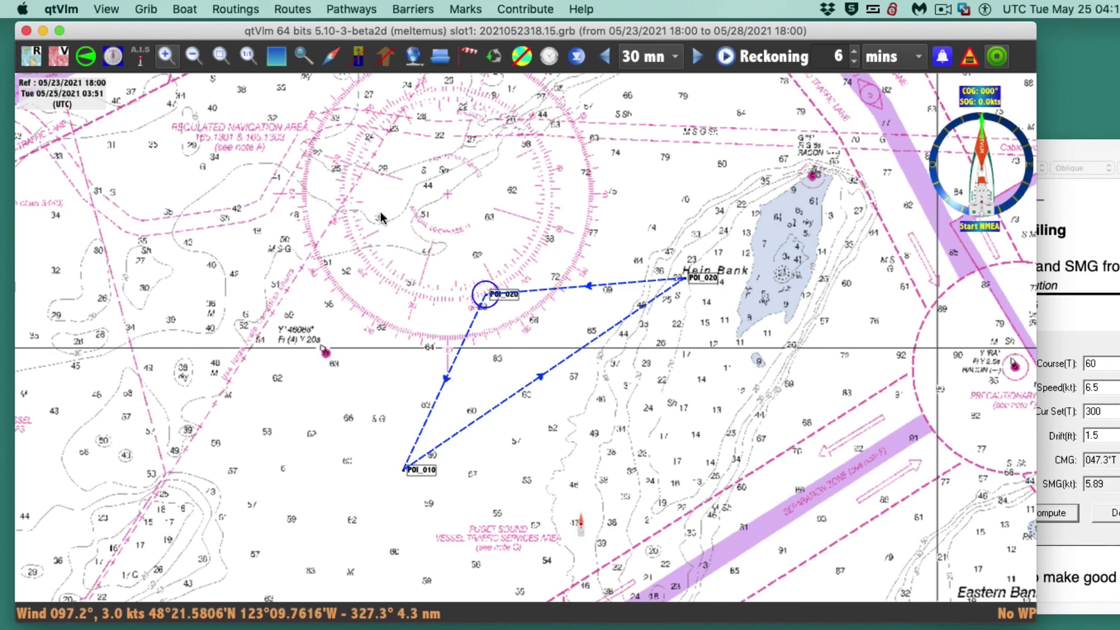
pyautogui.moveTo(368, 206); pyautogui.dragTo(770, 516)
# - Delete all the vector triangle's marks from the chart, then bring the TextEdit practice notes forward
pyautogui.rightClick(586, 372)
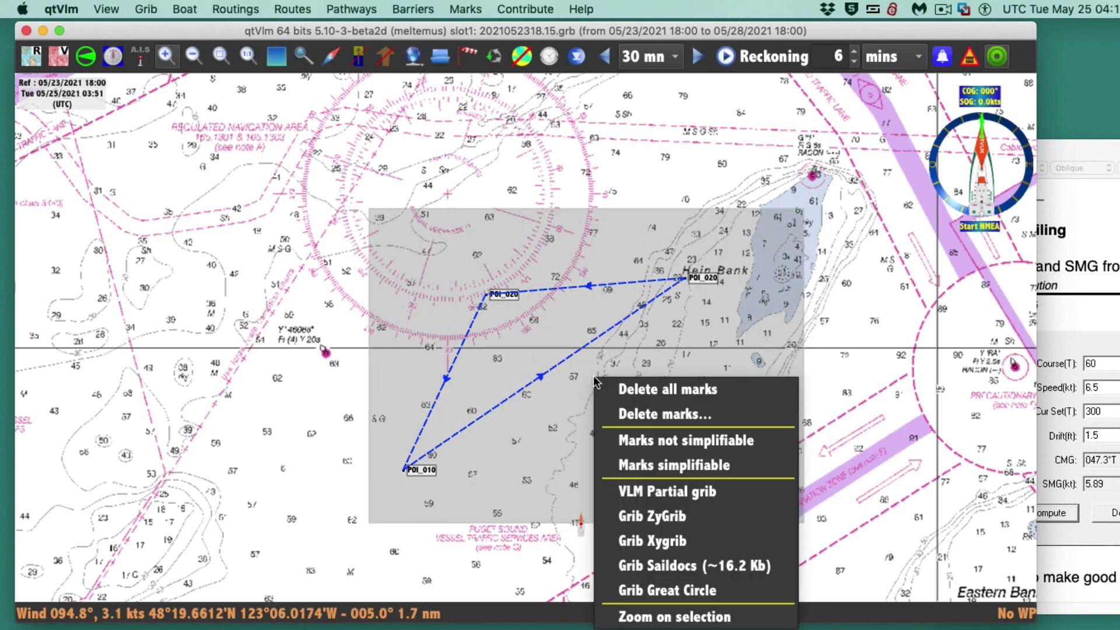
pyautogui.click(747, 394)
pyautogui.click(633, 358)
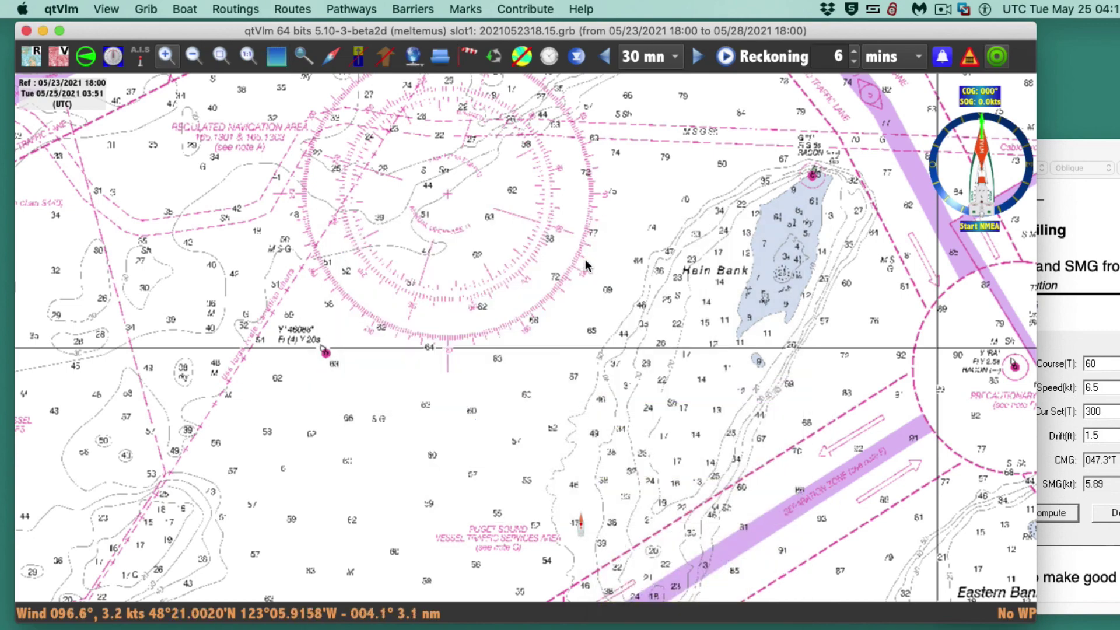
pyautogui.moveTo(1079, 149); pyautogui.dragTo(648, 88)
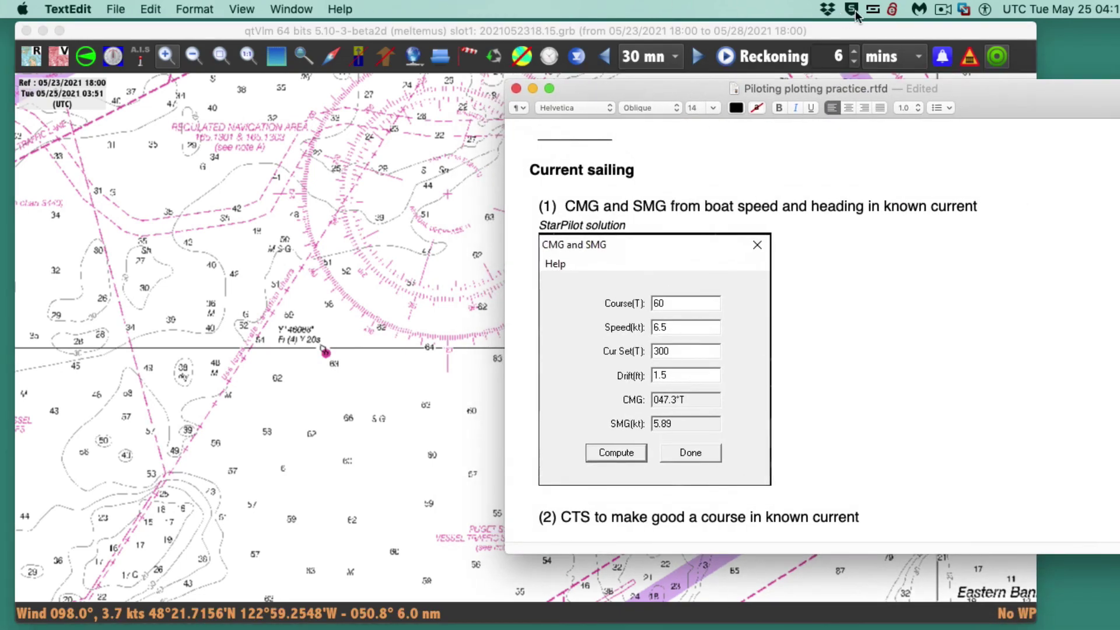